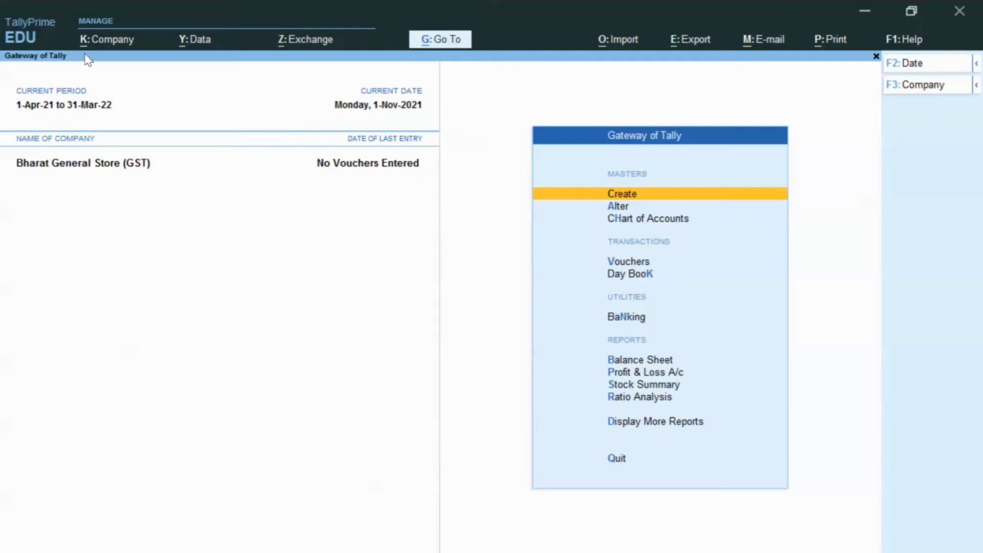
# - Open the Company menu from Bharat General Store (GST)'s Gateway of Tally
pyautogui.click(108, 40)
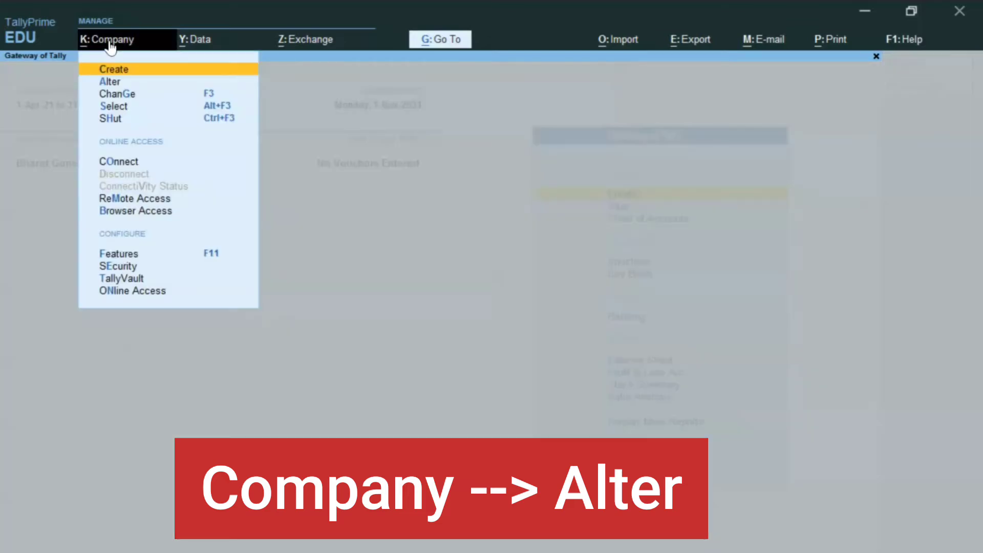
# - Alter Bharat General Store (GST) to add the contact e-mail address and save it
pyautogui.press('Down')
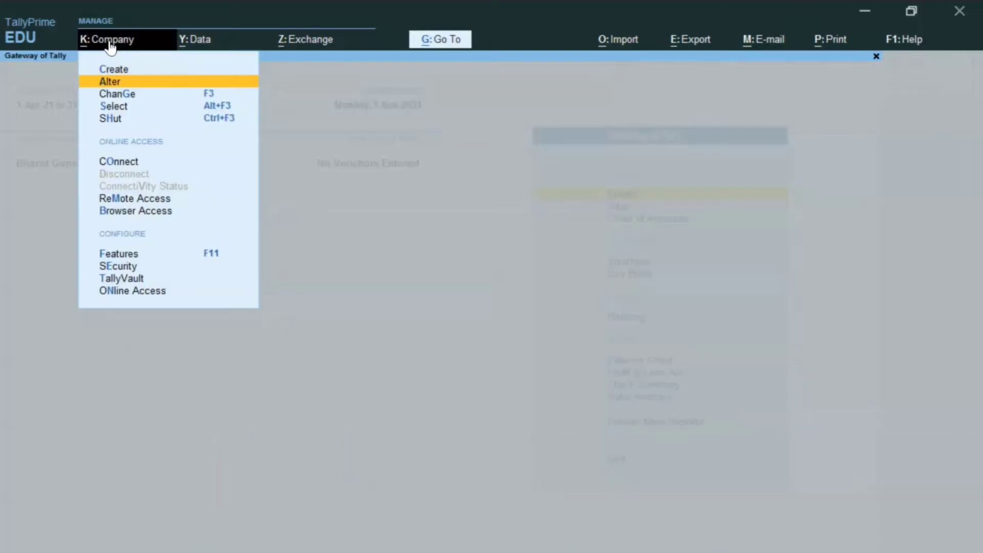
pyautogui.press('Return')
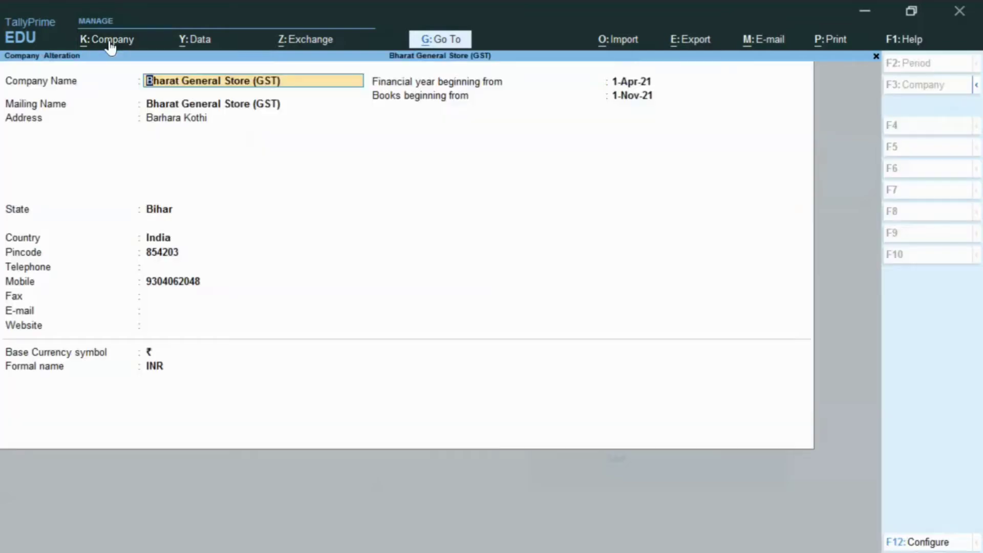
pyautogui.press('Return')
pyautogui.press('Return')
pyautogui.press('Return')
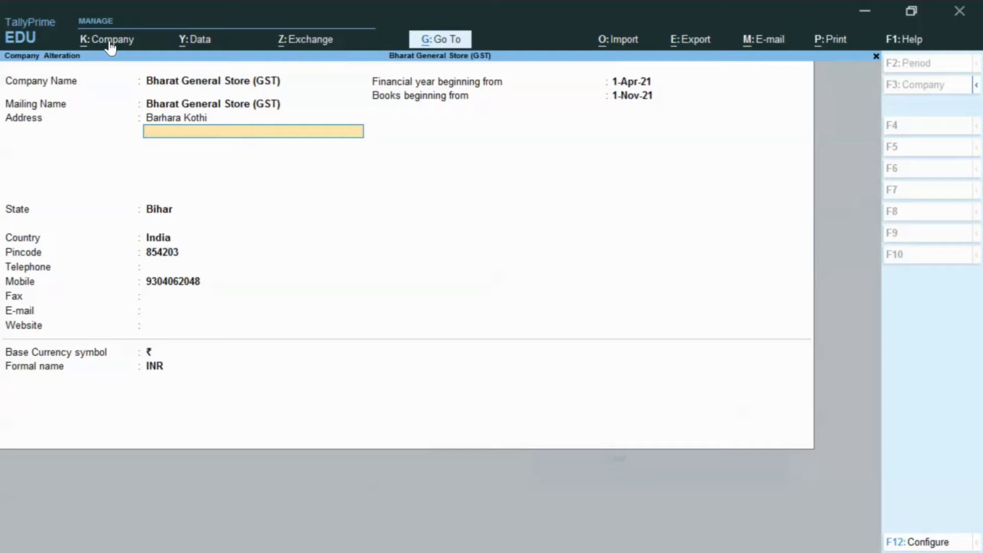
pyautogui.press('Return')
pyautogui.press('Return')
pyautogui.press('Return')
pyautogui.press('Return')
pyautogui.press('Return')
pyautogui.press('Return')
pyautogui.press('Return')
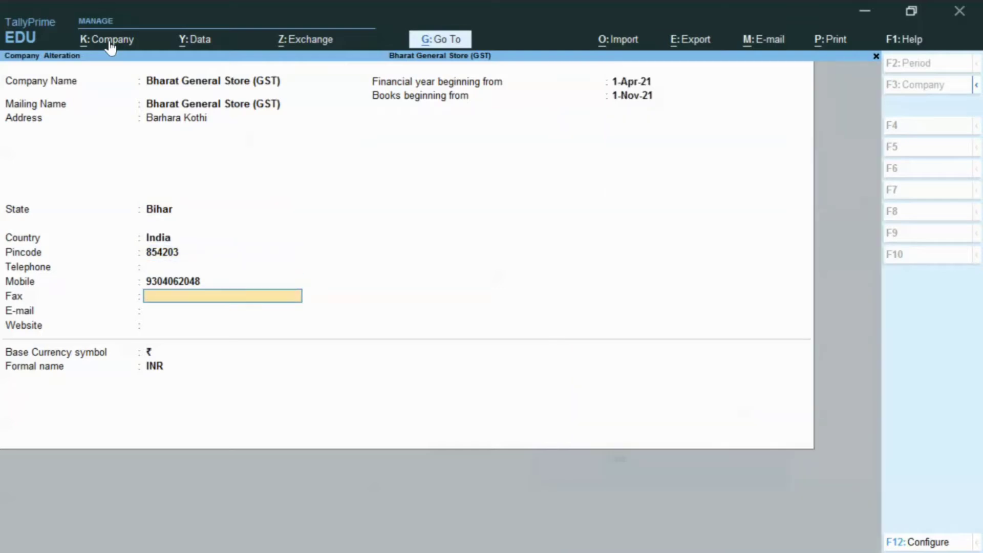
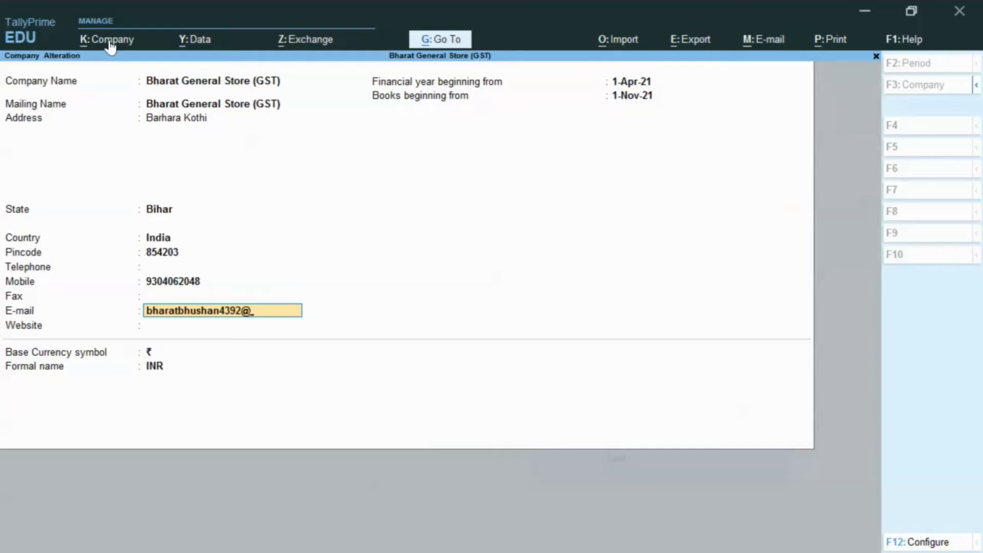
pyautogui.press('Return')
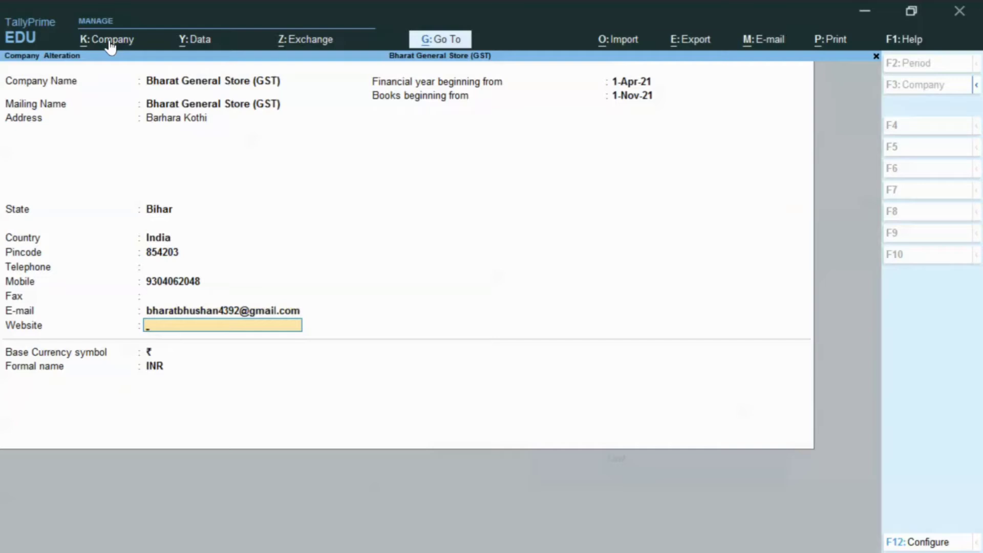
pyautogui.hotkey('ctrl', 'a')
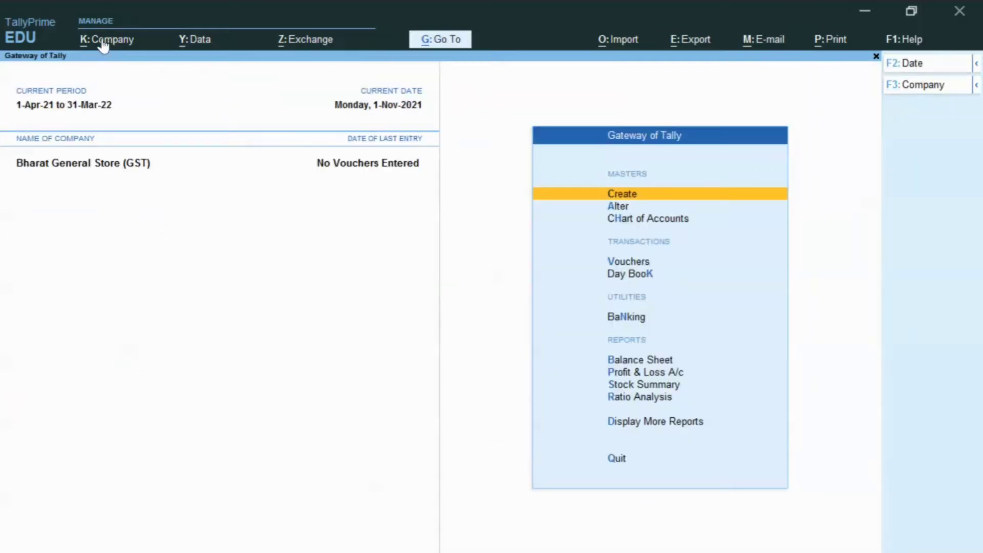
pyautogui.click(103, 41)
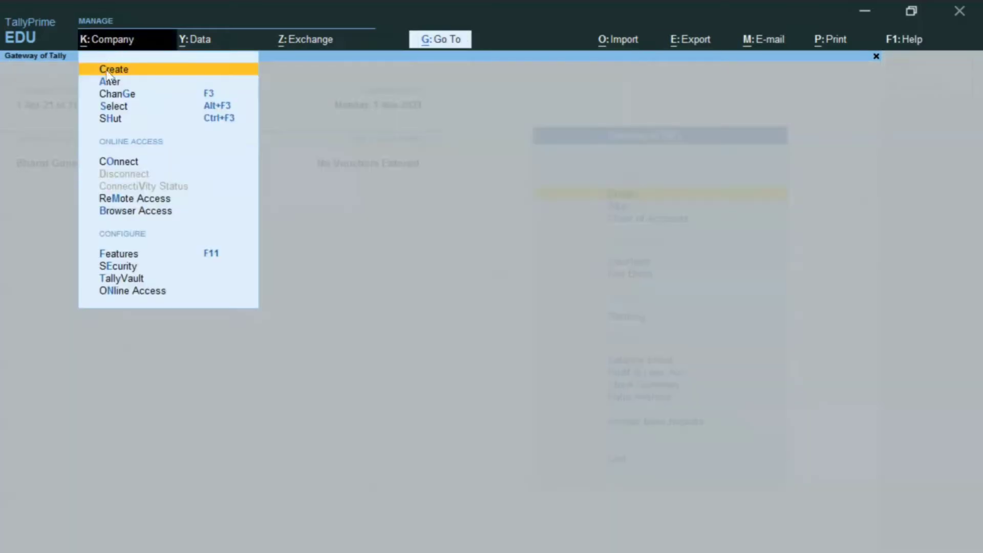
# - In Company Features, set Enable Bill-wise entry to No
pyautogui.click(136, 256)
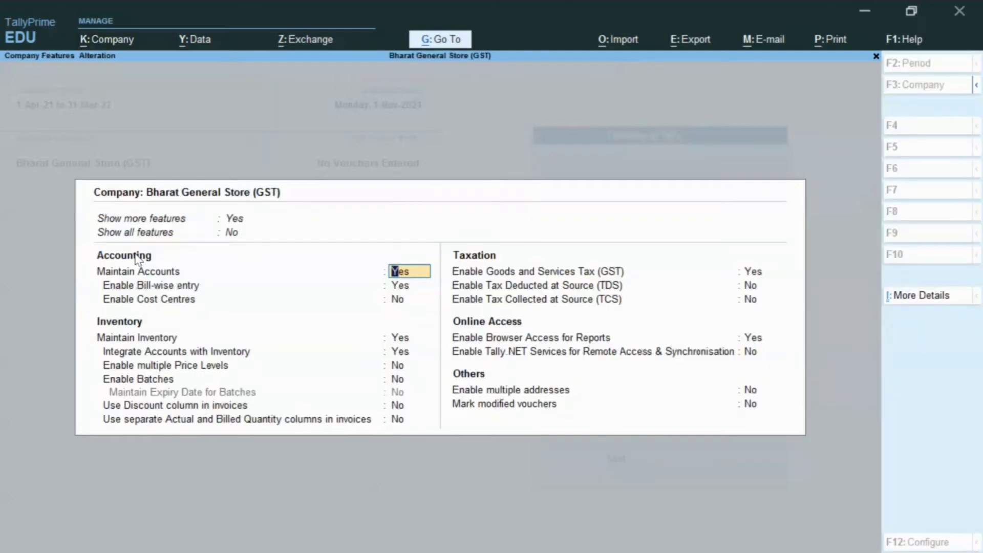
pyautogui.press('Return')
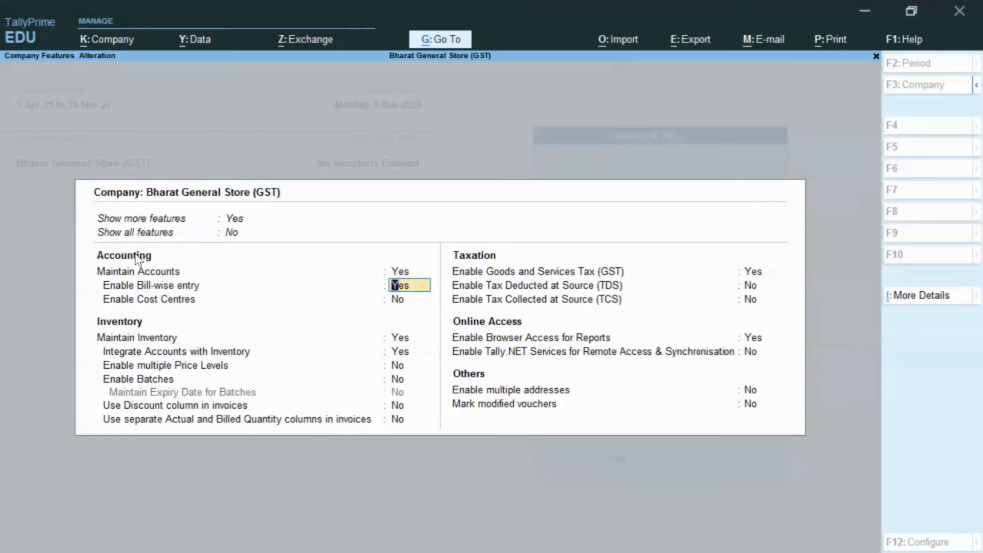
pyautogui.write('ny')
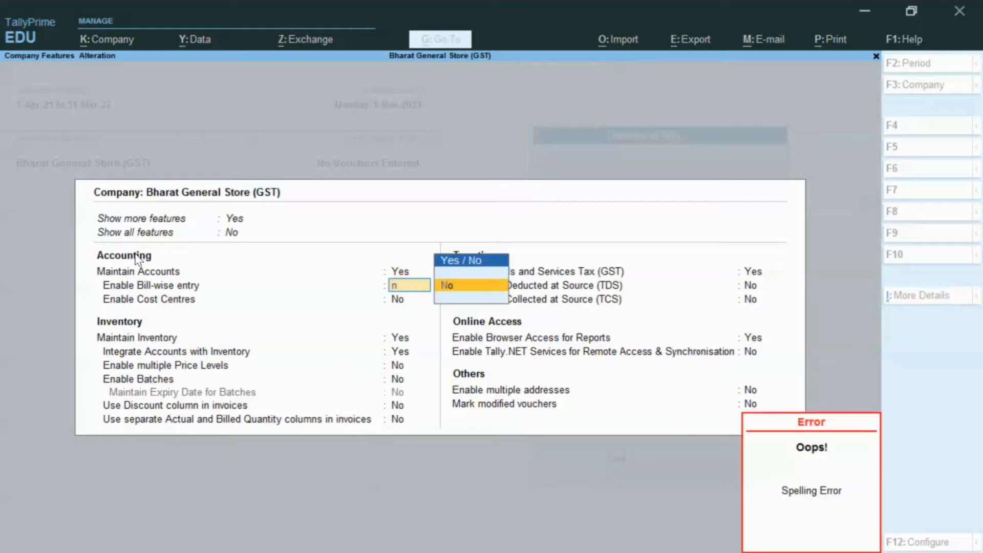
pyautogui.press('Return')
pyautogui.press('Return')
pyautogui.press('Return')
pyautogui.press('Return')
pyautogui.press('Return')
pyautogui.press('Return')
pyautogui.press('Return')
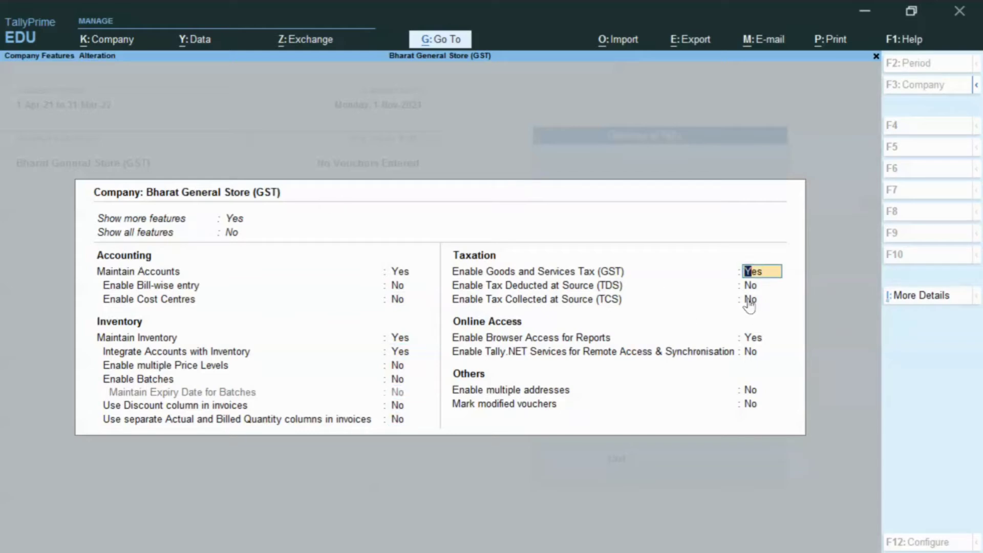
# - In the company's GST Details, set Enable GST Classifications to Yes and accept
pyautogui.press('Return')
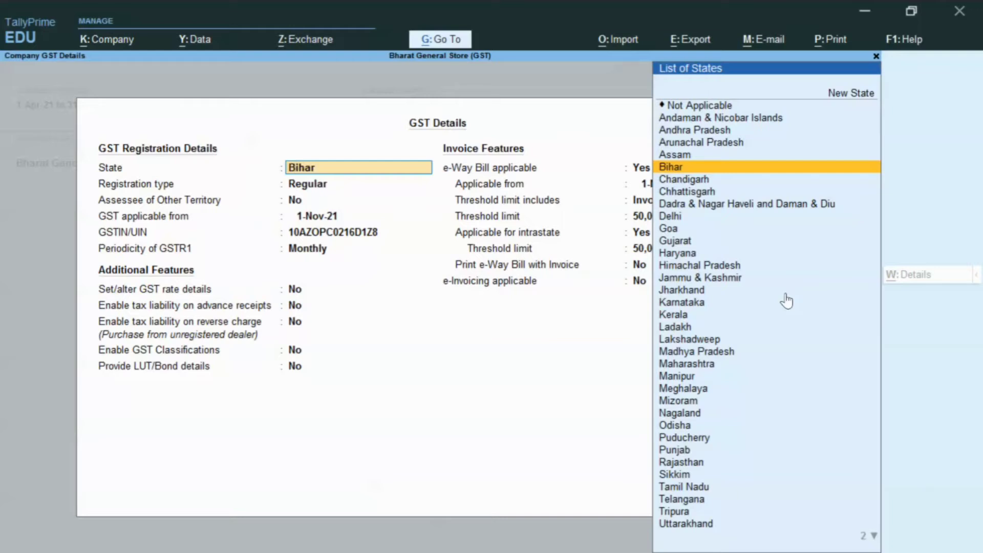
pyautogui.press('Return')
pyautogui.press('Return')
pyautogui.press('Return')
pyautogui.press('Return')
pyautogui.press('Return')
pyautogui.press('Return')
pyautogui.press('Return')
pyautogui.press('Return')
pyautogui.press('Return')
pyautogui.press('Return')
pyautogui.press('Return')
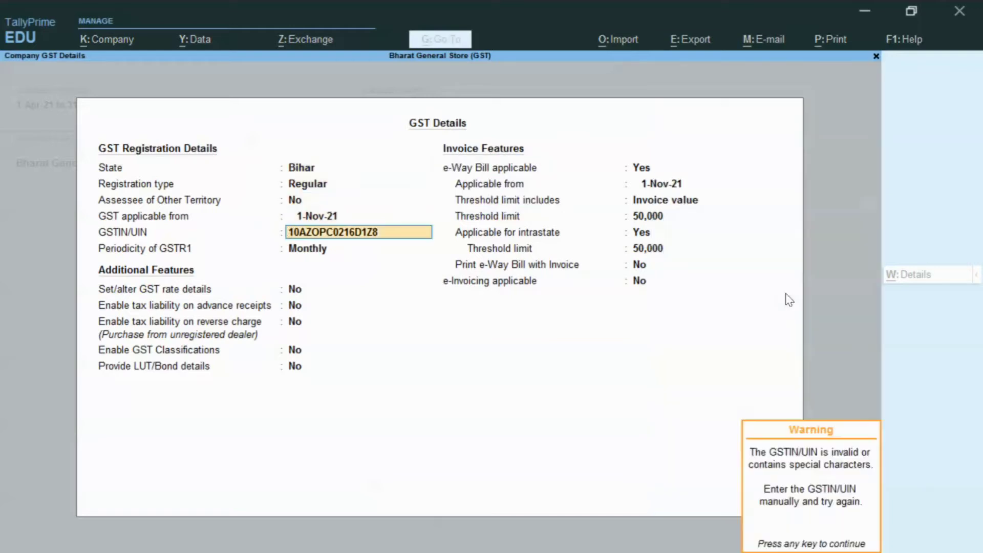
pyautogui.press('Up')
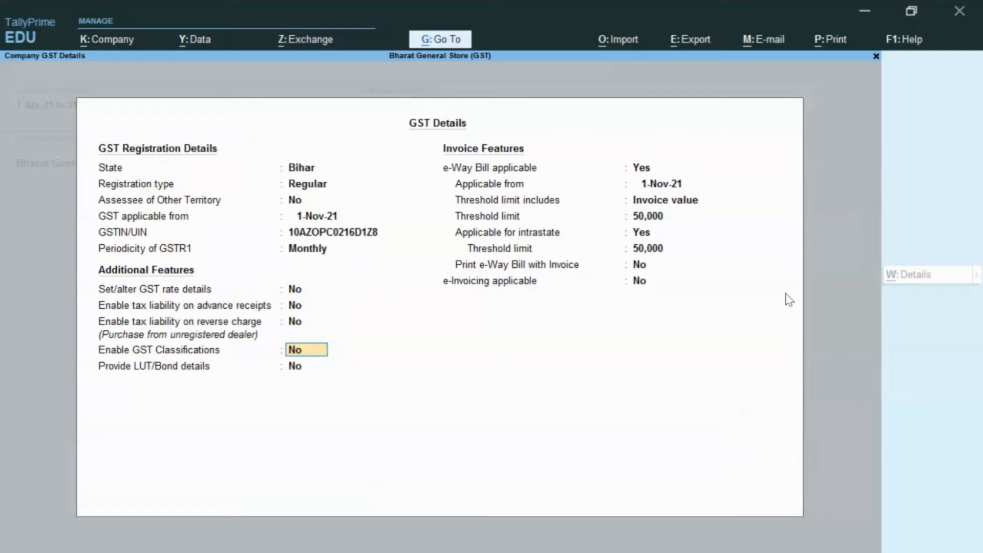
pyautogui.write('y')
pyautogui.press('Return')
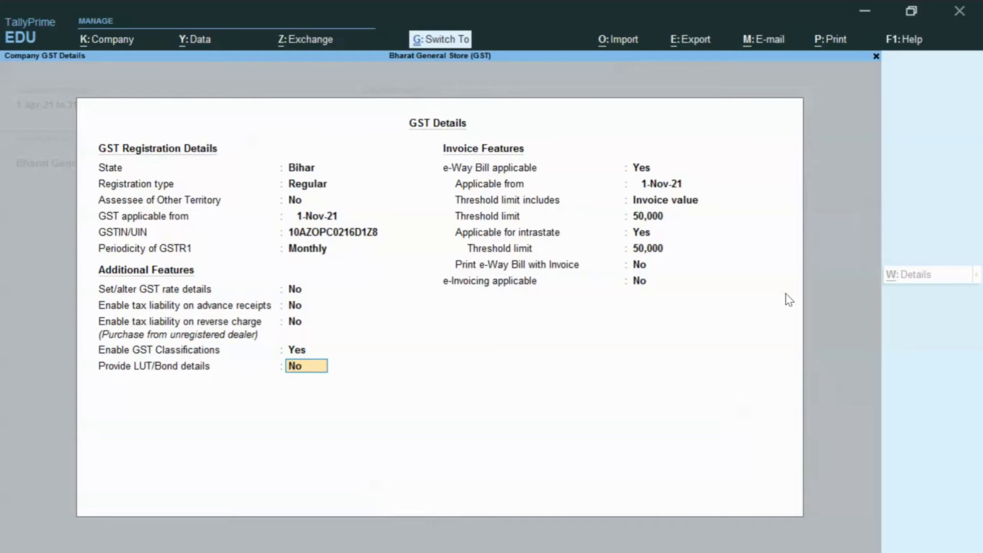
pyautogui.hotkey('ctrl', 'a')
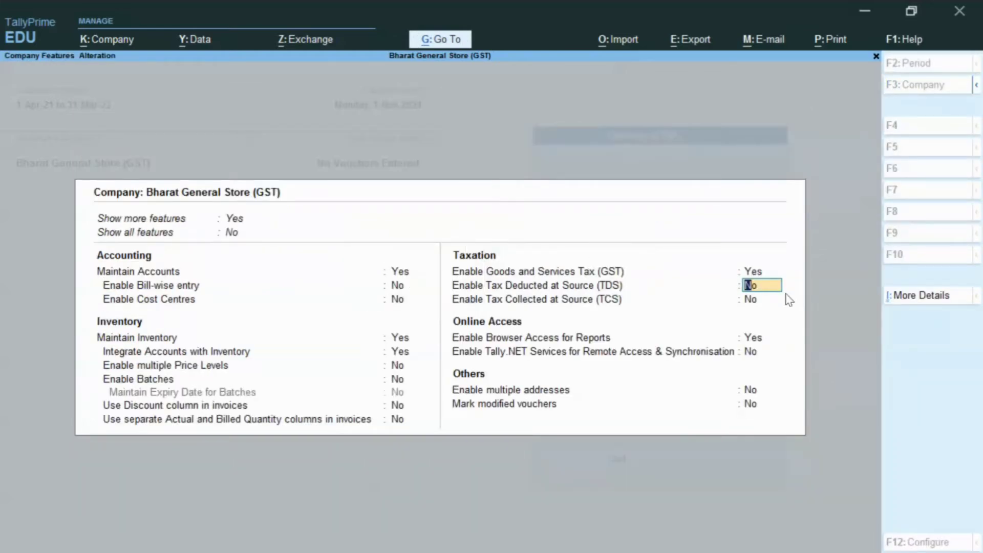
# - Save the Company Features changes and bring up the Company menu
pyautogui.hotkey('ctrl', 'a')
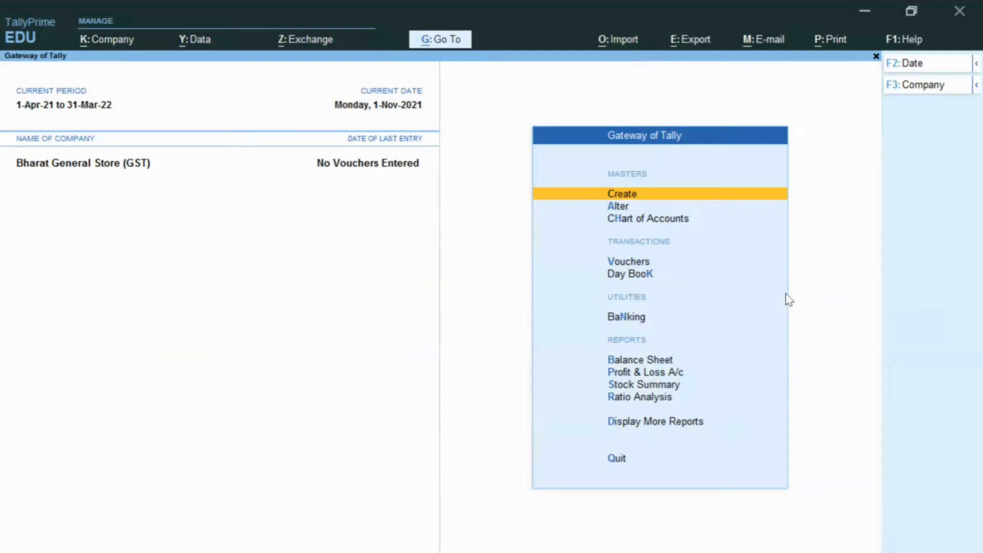
pyautogui.click(105, 41)
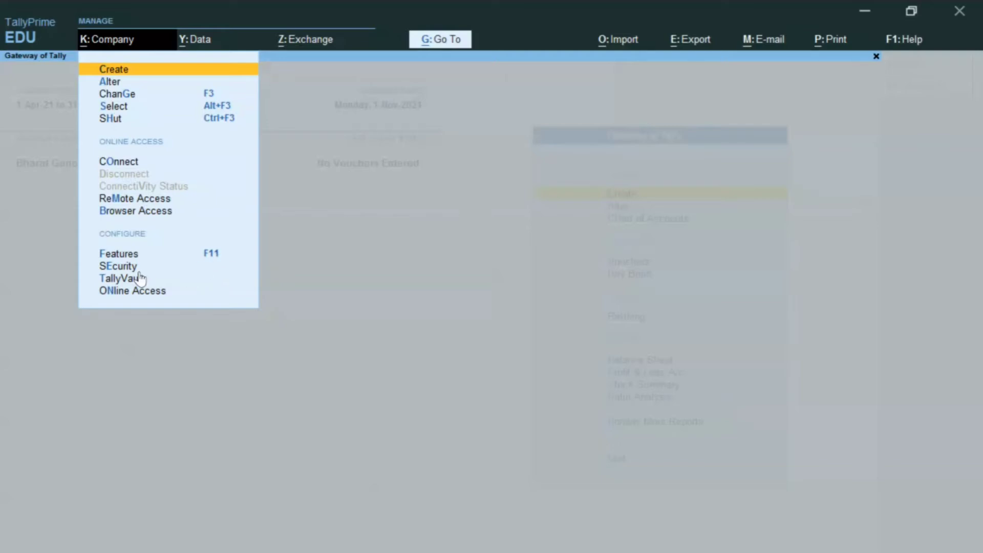
pyautogui.click(190, 219)
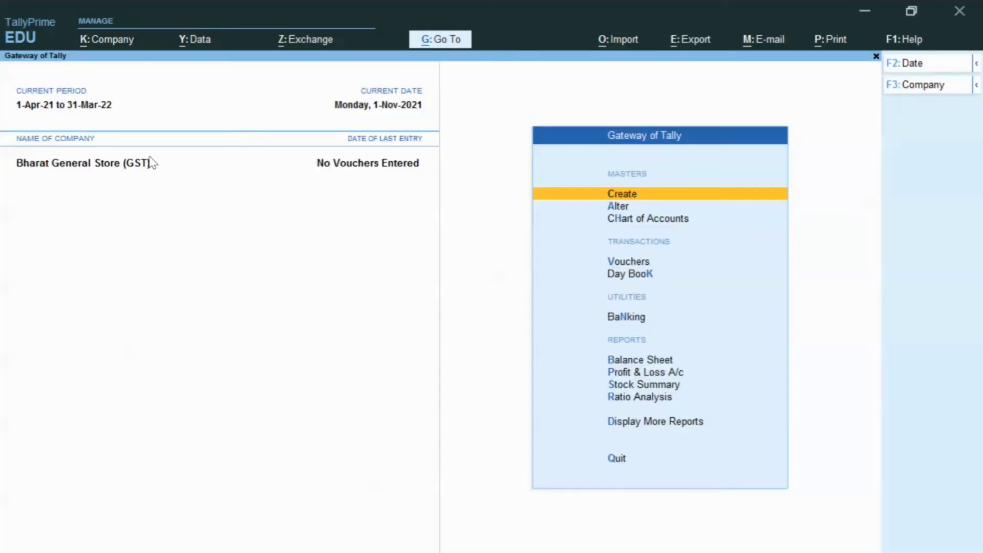
pyautogui.click(105, 41)
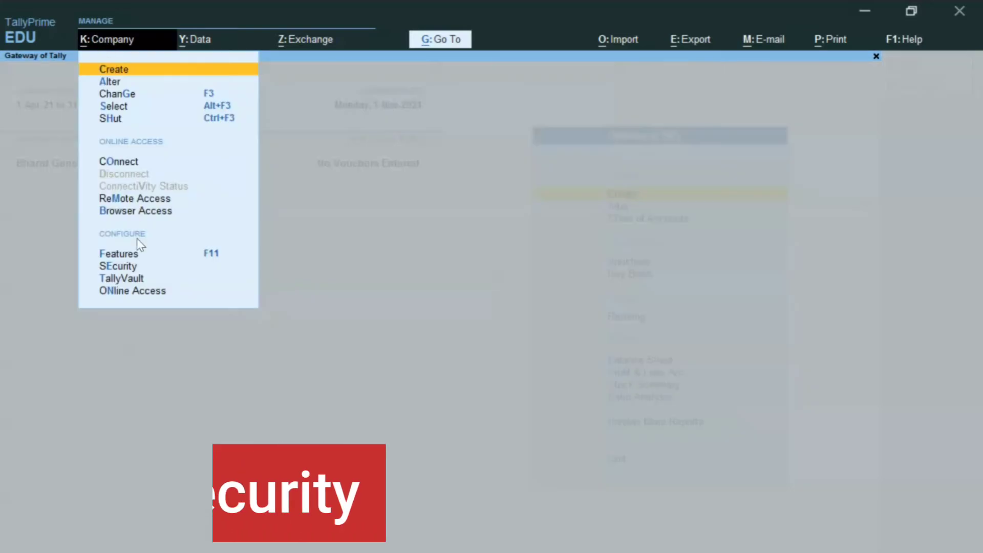
# - Set Control User Access to Yes, entering the administrator username and password
pyautogui.click(132, 266)
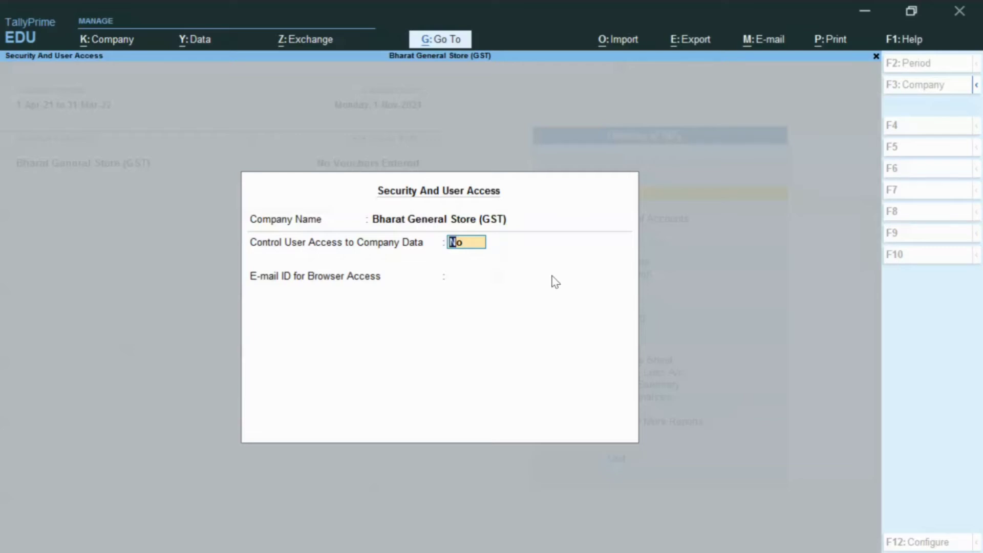
pyautogui.write('y')
pyautogui.press('Return')
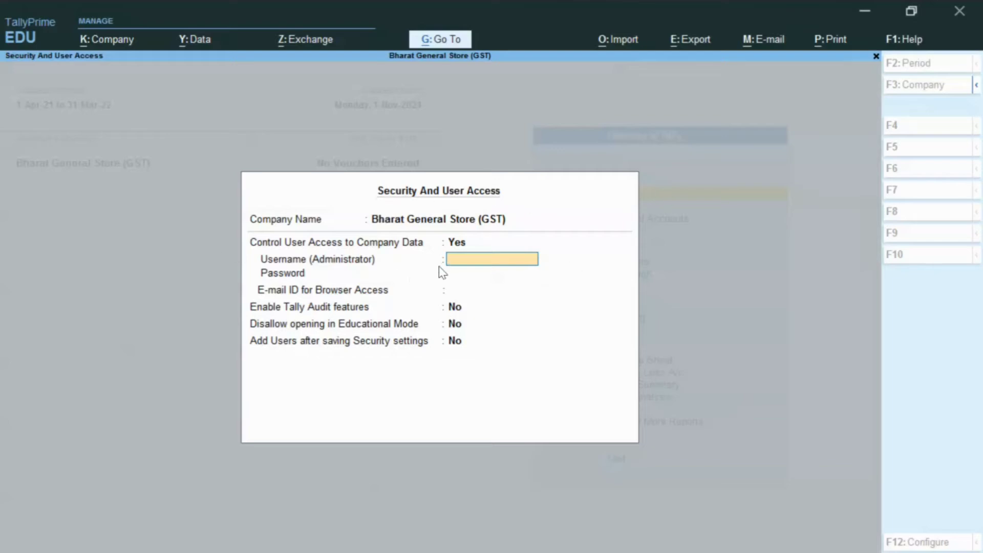
pyautogui.write('bharat')
pyautogui.press('Return')
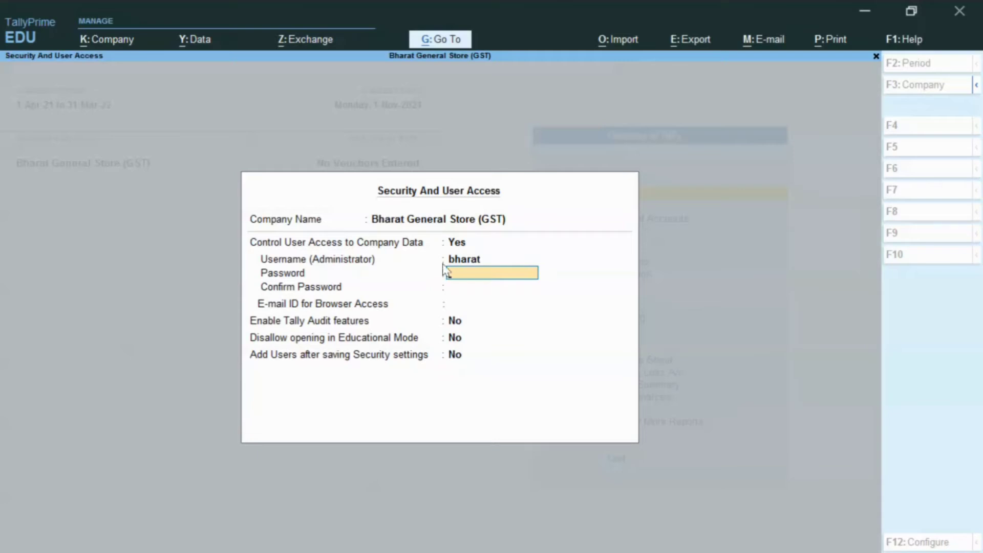
pyautogui.write('123')
pyautogui.press('Return')
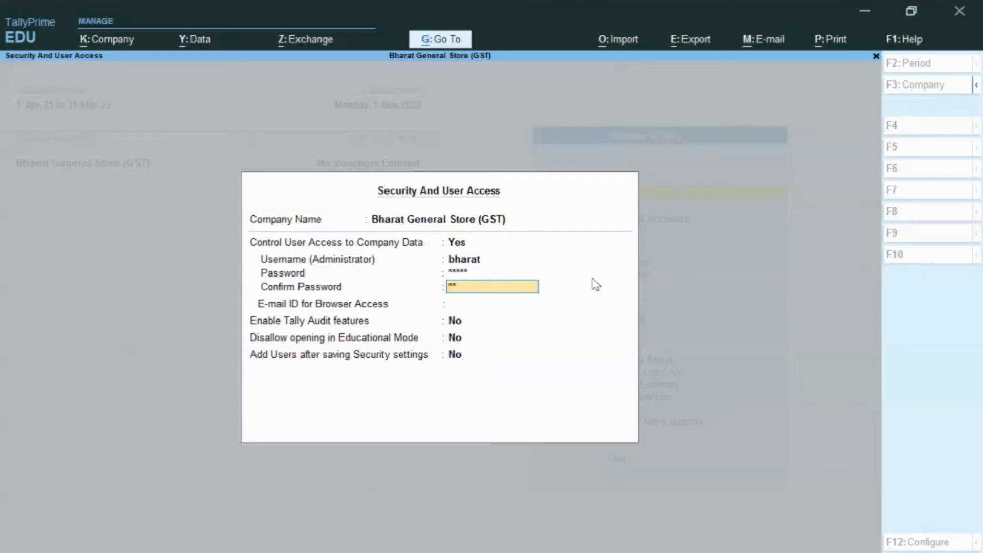
pyautogui.press('Return')
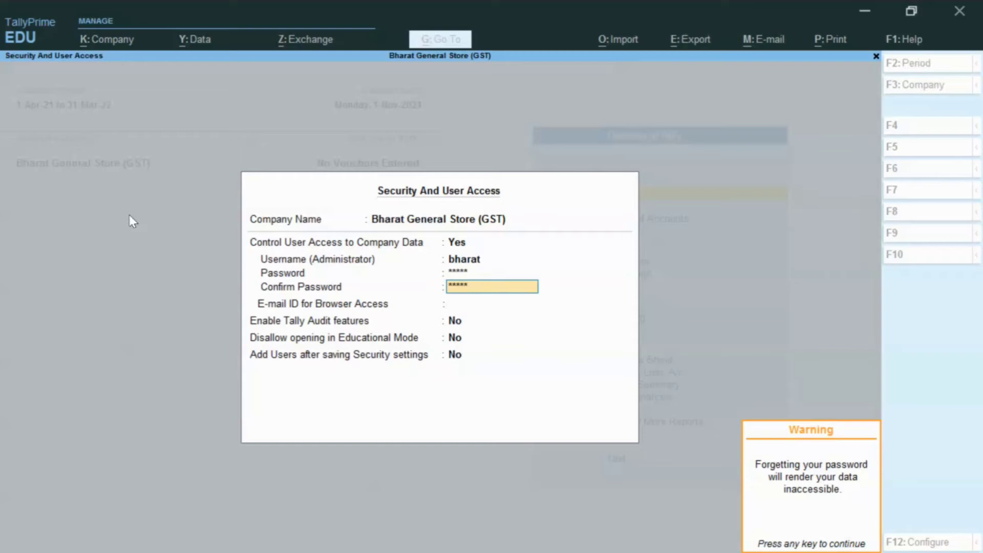
# - Dismiss the forgotten-password warning, set browser-access E-mail ID to None, and accept security settings
pyautogui.press('Return')
pyautogui.press('BackSpace')
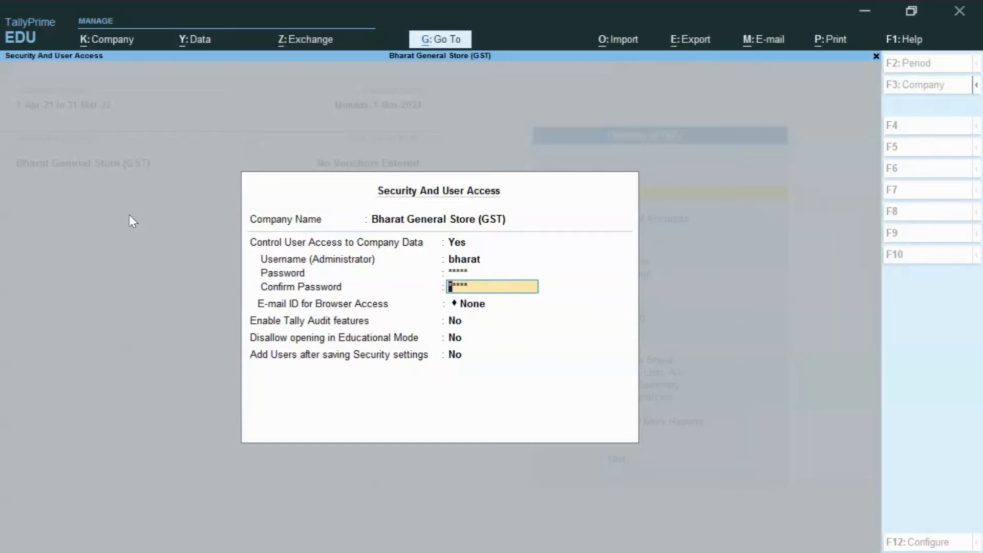
pyautogui.press('Return')
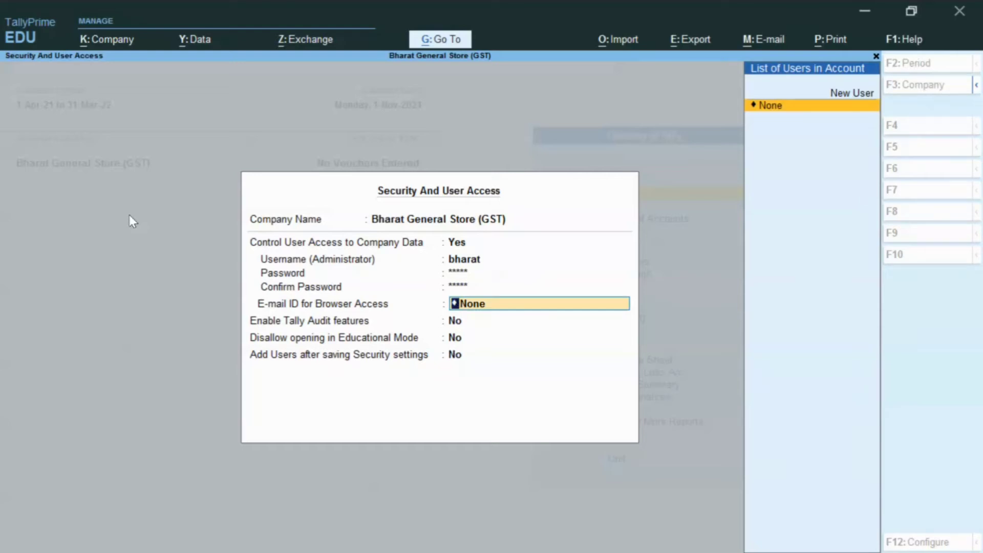
pyautogui.press('Return')
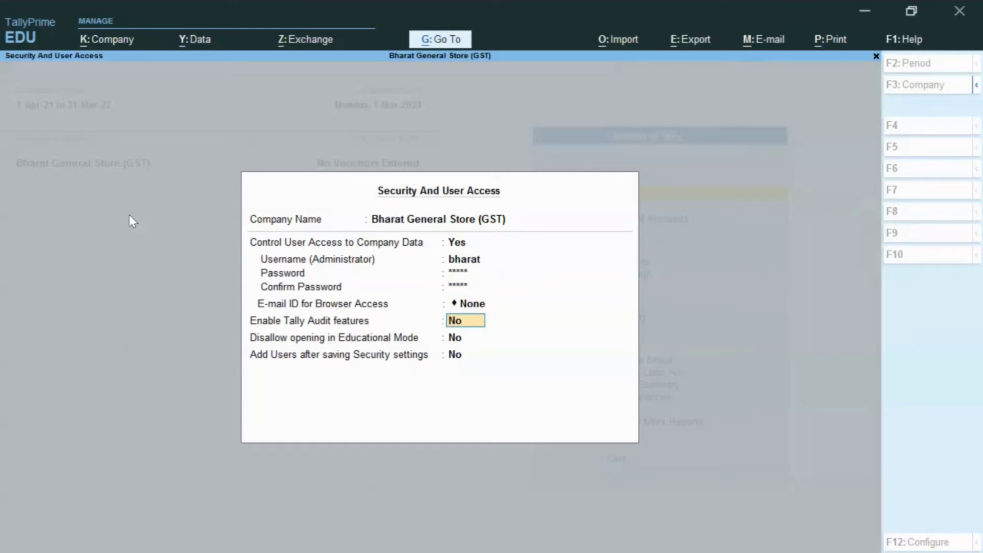
pyautogui.press('Return')
pyautogui.press('Return')
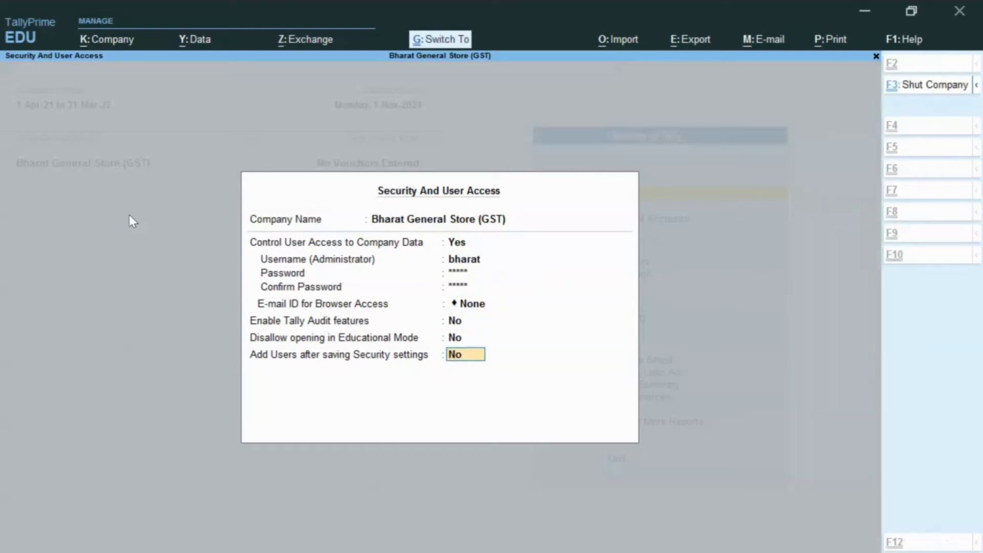
pyautogui.hotkey('ctrl', 'a')
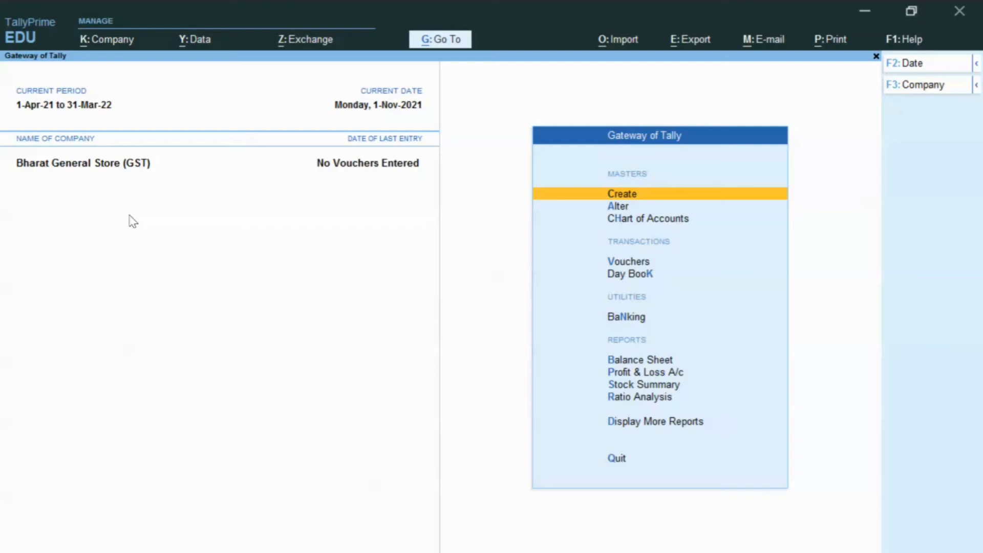
pyautogui.press('Escape')
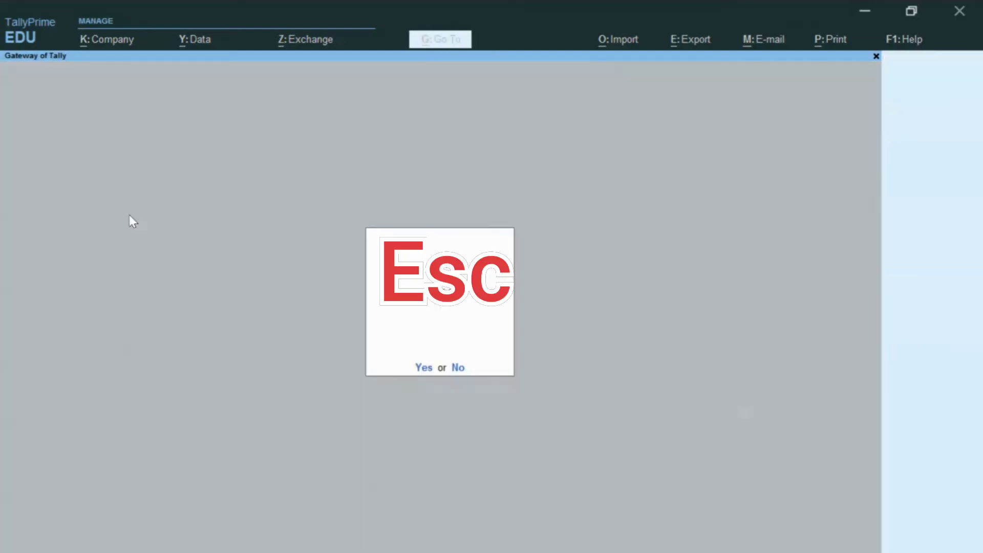
# - Quit TallyPrime and launch it again
pyautogui.press('Escape')
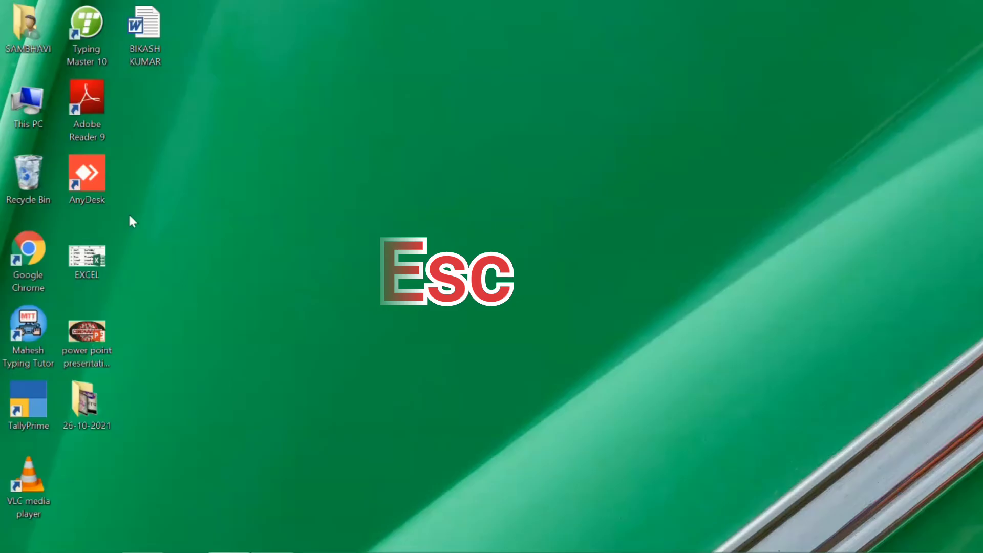
pyautogui.doubleClick(40, 392)
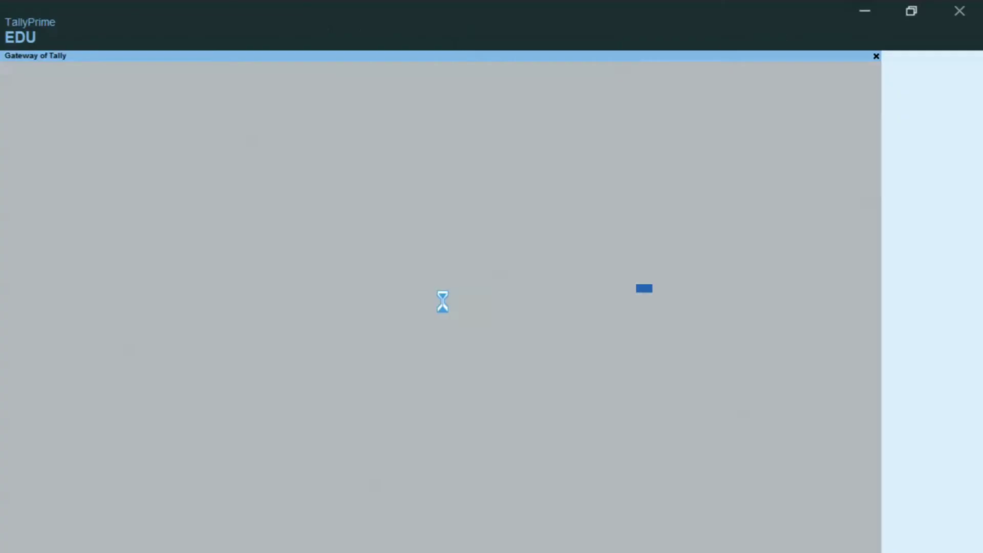
pyautogui.click(637, 286)
pyautogui.press('Down')
# - Open Bharat General Store (GST) from D:\bharat\tally and enter the administrator username
pyautogui.press('Down')
pyautogui.press('Return')
pyautogui.write('D:\x08harat\tally')
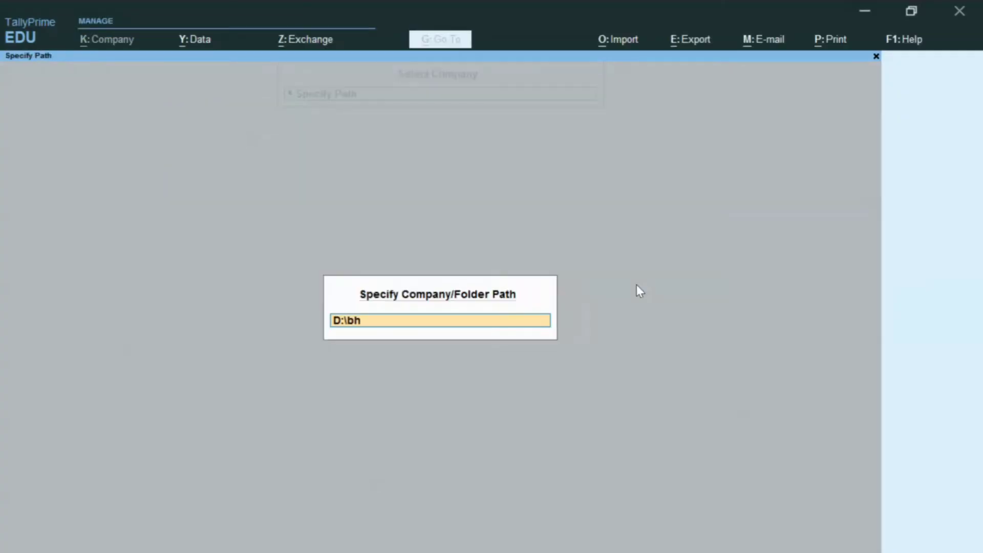
pyautogui.press('Return')
pyautogui.press('Down')
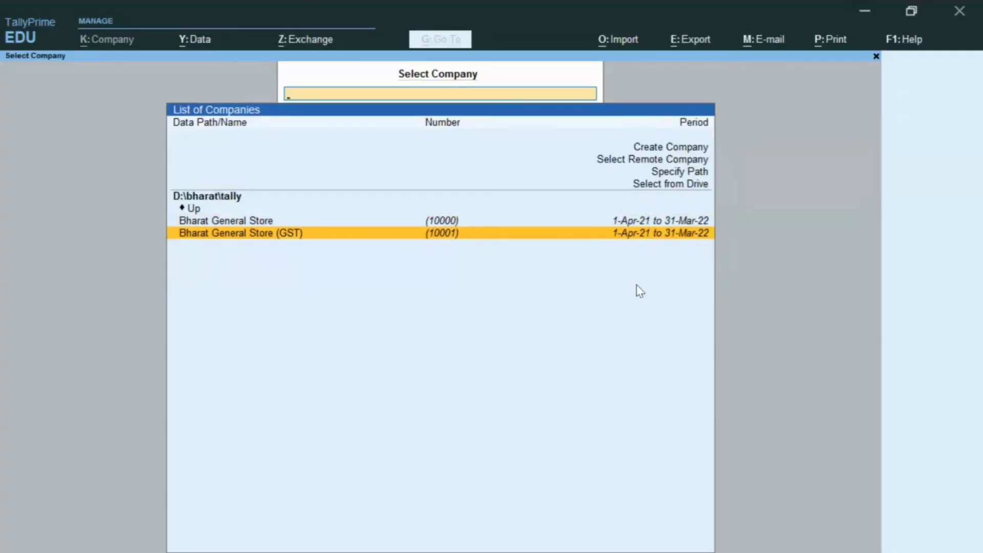
pyautogui.press('Return')
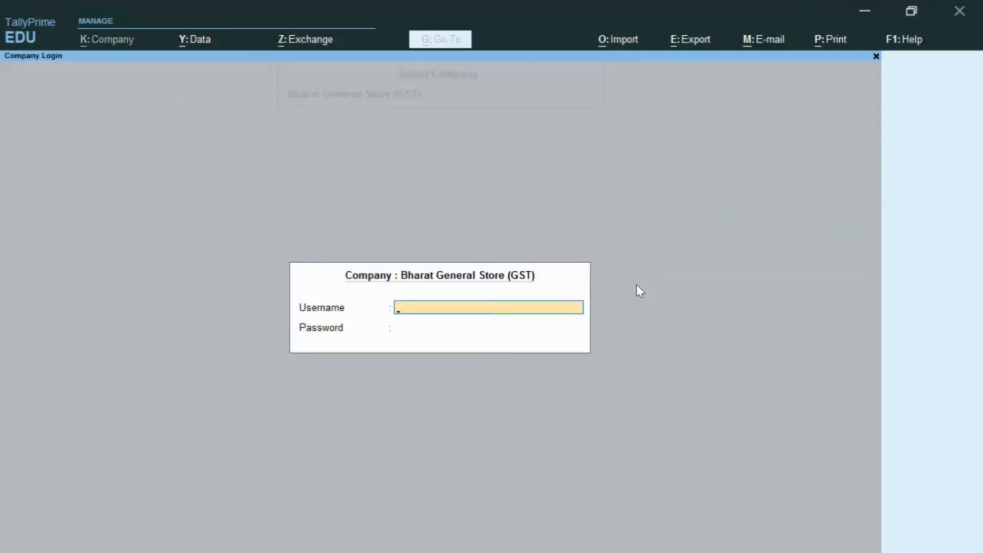
pyautogui.write('bharat')
pyautogui.press('Return')
# - Log in with the administrator password and open the company's Security settings
pyautogui.write('12345')
pyautogui.press('Return')
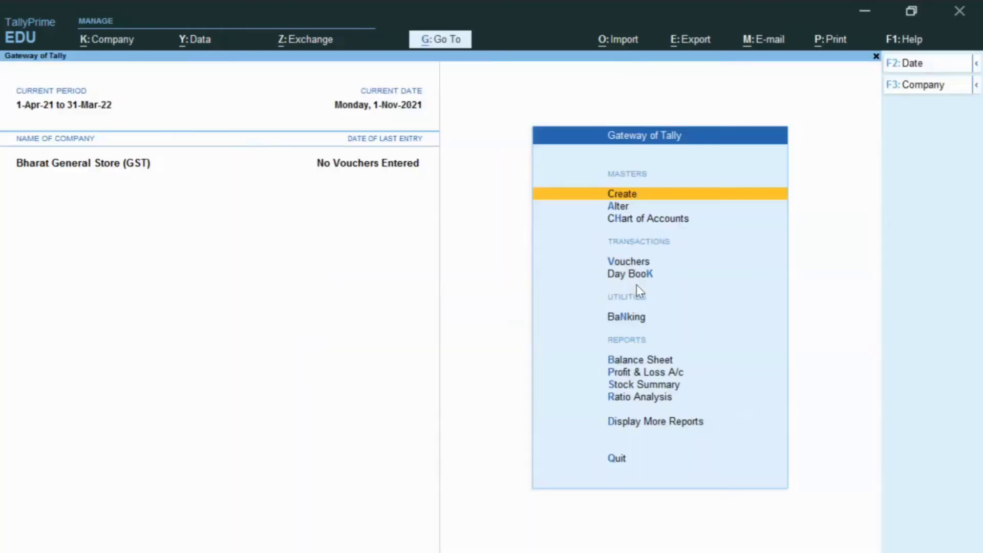
pyautogui.click(109, 46)
pyautogui.press('Down')
pyautogui.press('Down')
pyautogui.press('Down')
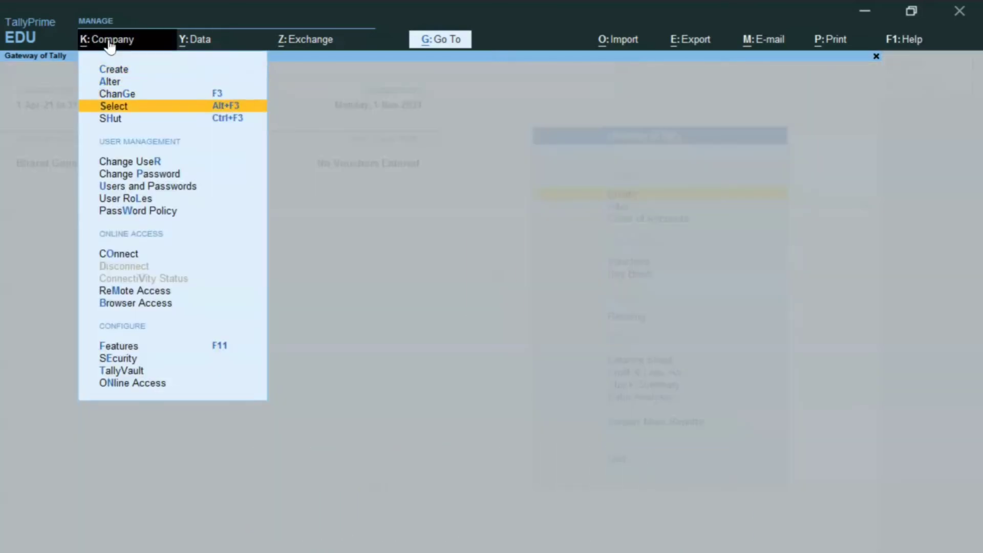
pyautogui.press('e')
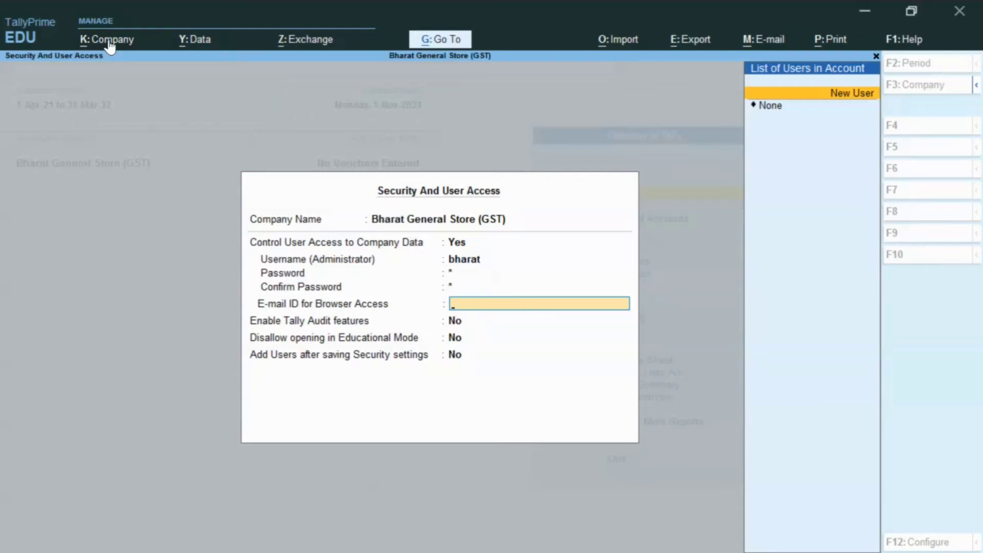
# - Set Control User Access to No, confirm the current password, and save with e-mail None
pyautogui.press('BackSpace')
pyautogui.press('BackSpace')
pyautogui.press('BackSpace')
pyautogui.press('BackSpace')
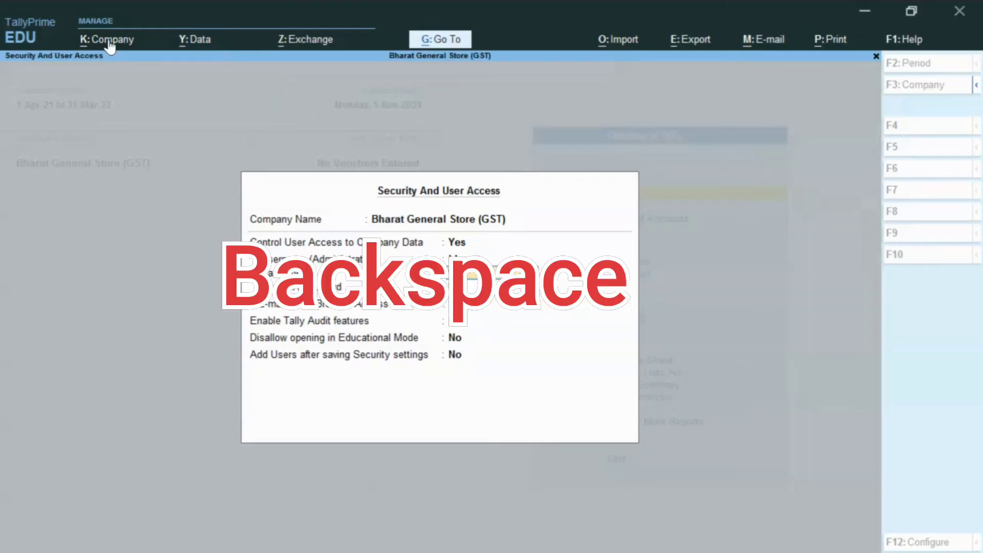
pyautogui.press('BackSpace')
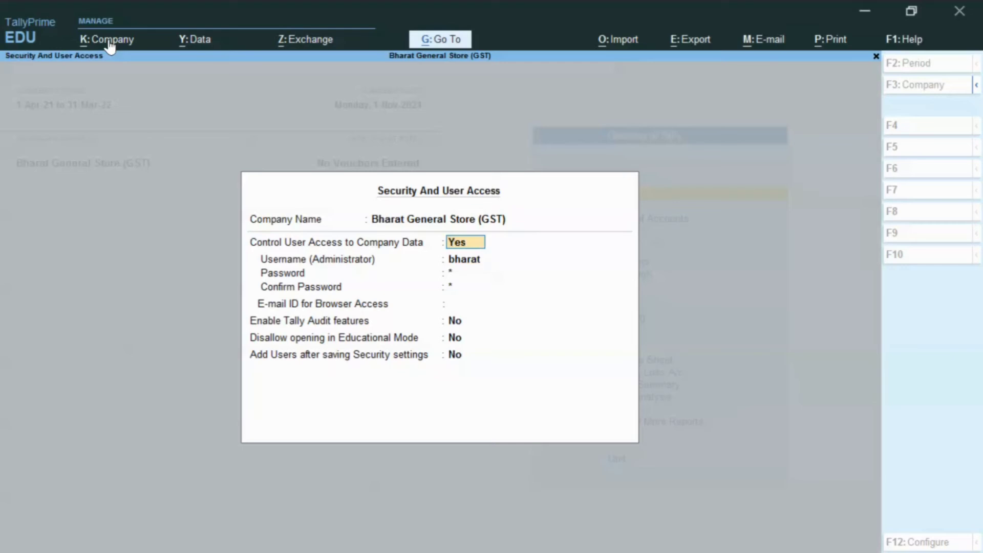
pyautogui.write('n')
pyautogui.press('Return')
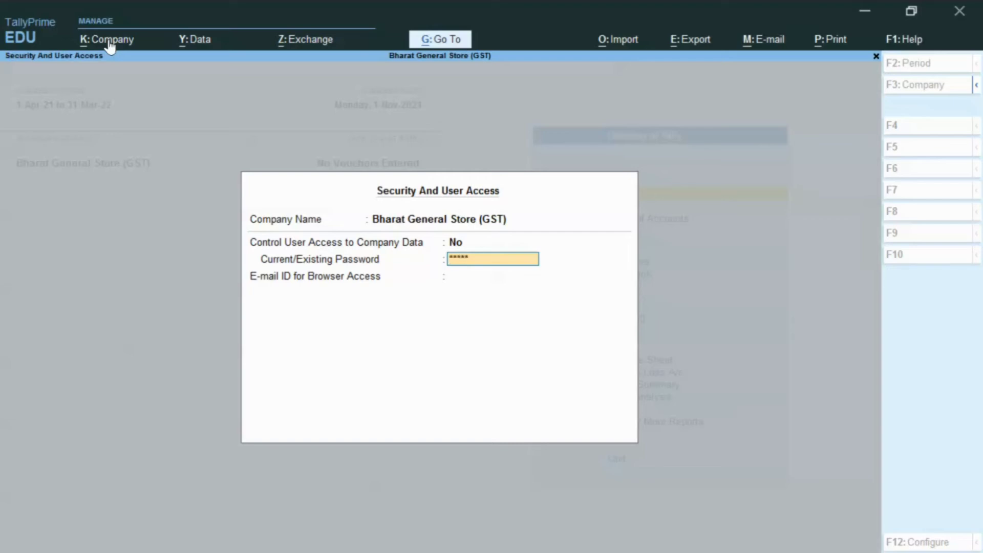
pyautogui.press('Return')
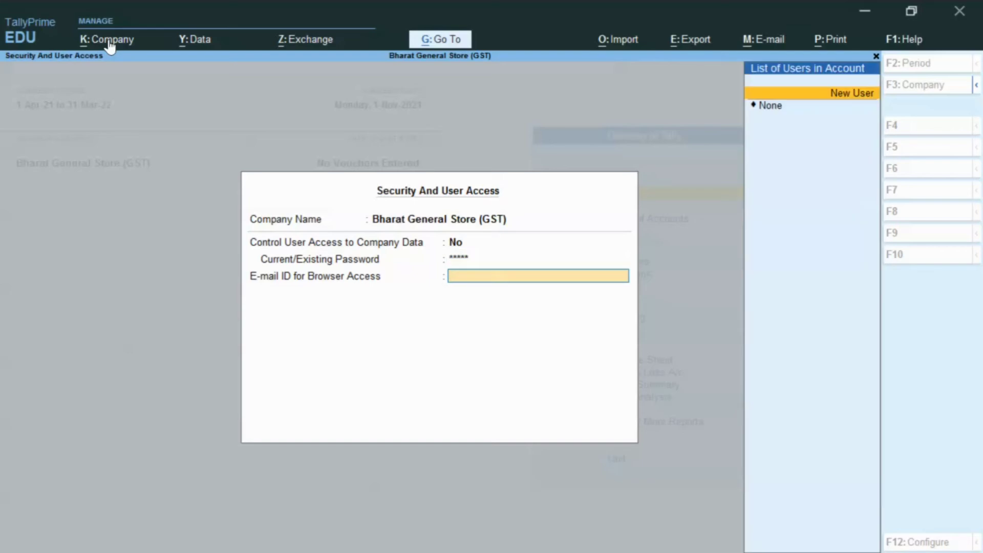
pyautogui.press('Down')
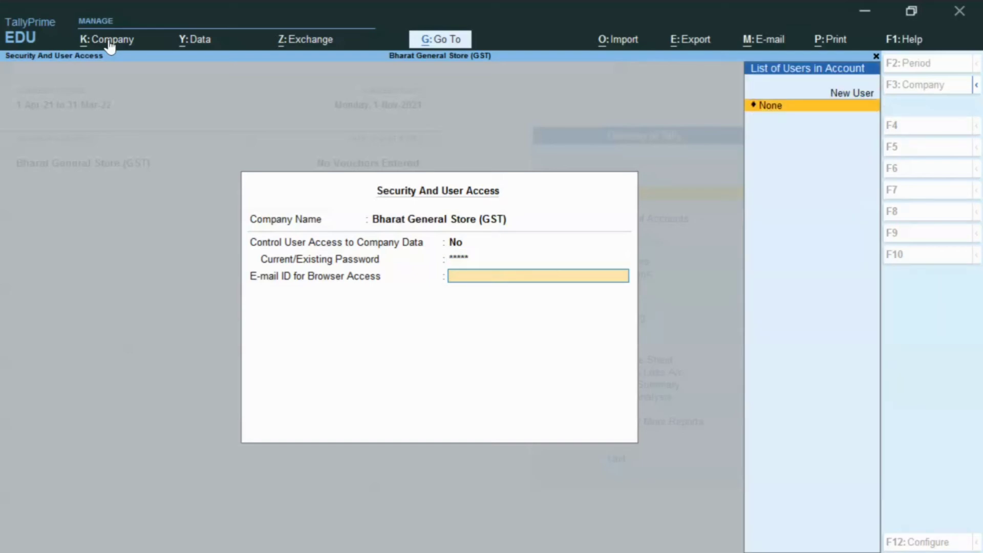
pyautogui.press('Return')
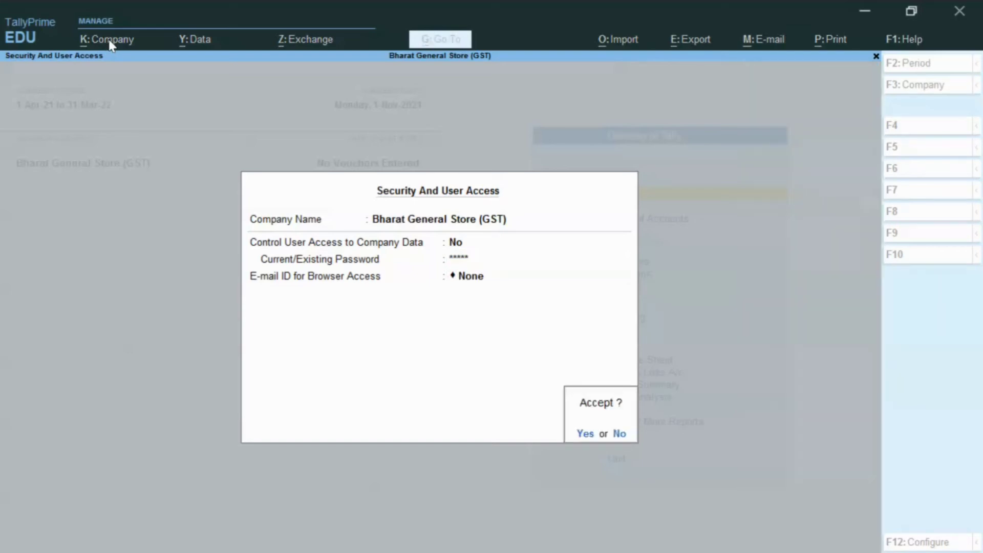
pyautogui.press('Return')
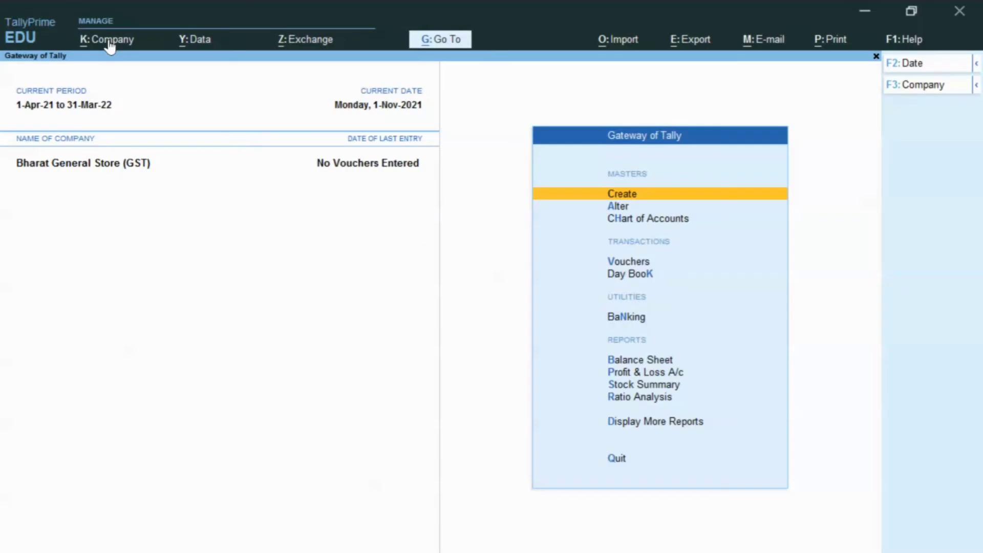
# - Restart TallyPrime and open Bharat General Store (GST) from D:\bharat\tally without logging in
pyautogui.press('Escape')
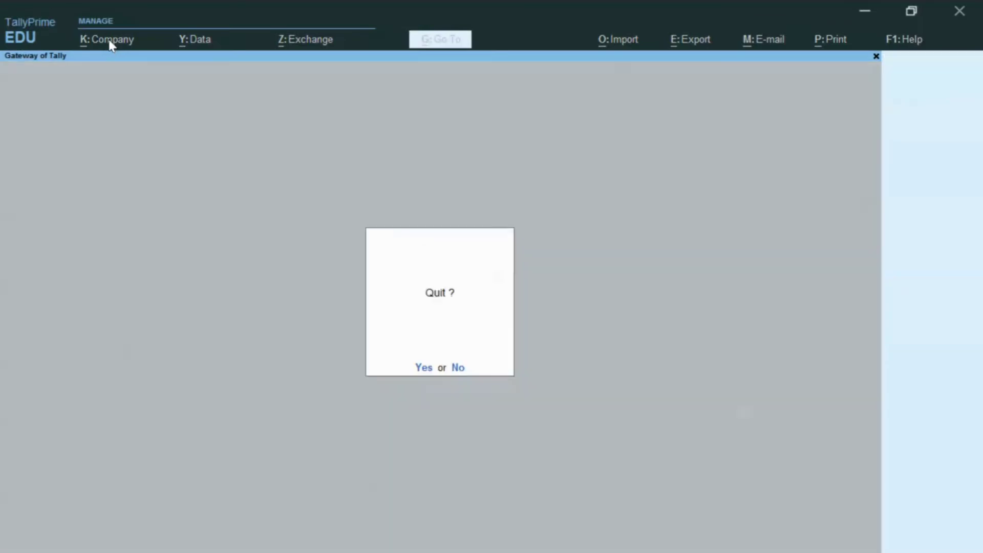
pyautogui.press('Return')
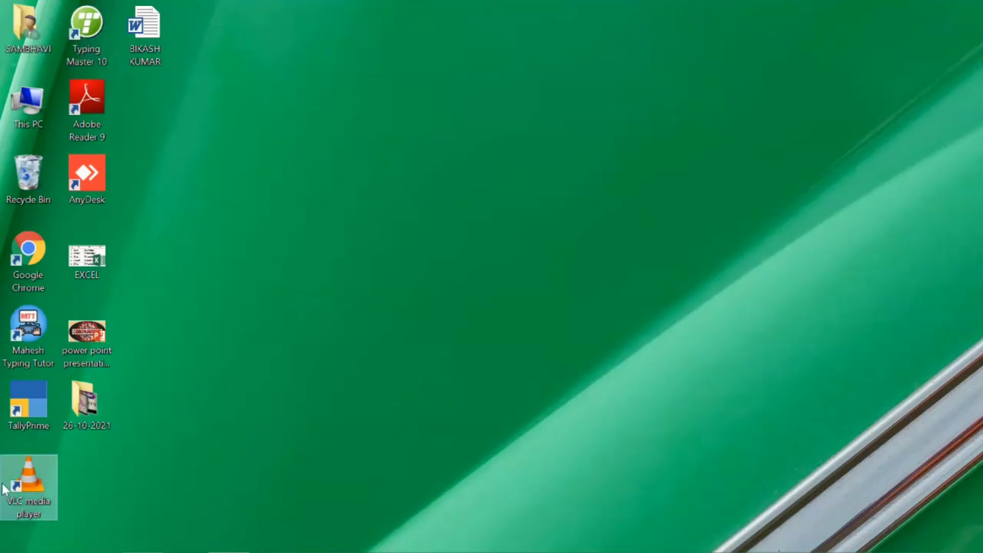
pyautogui.doubleClick(29, 398)
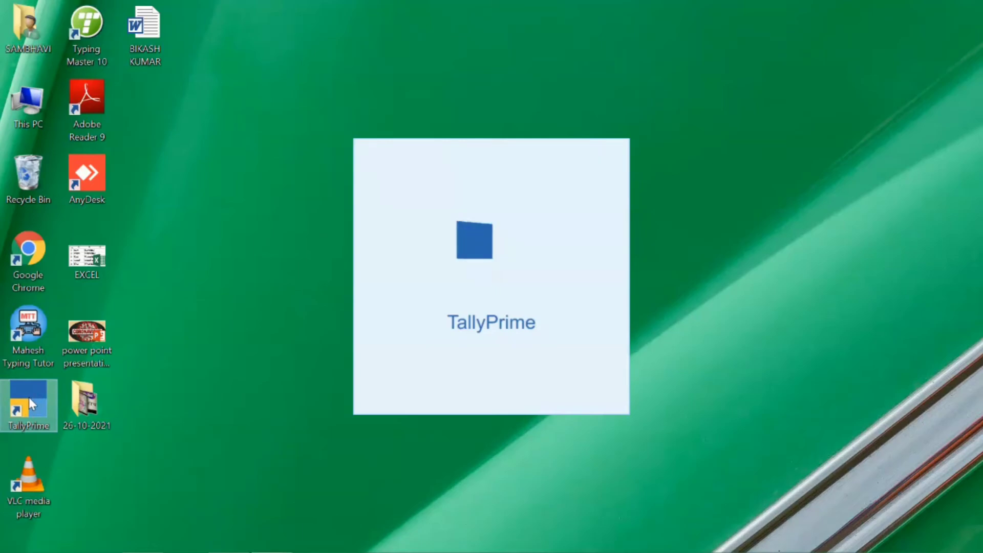
pyautogui.write('D:\\bharat\\')
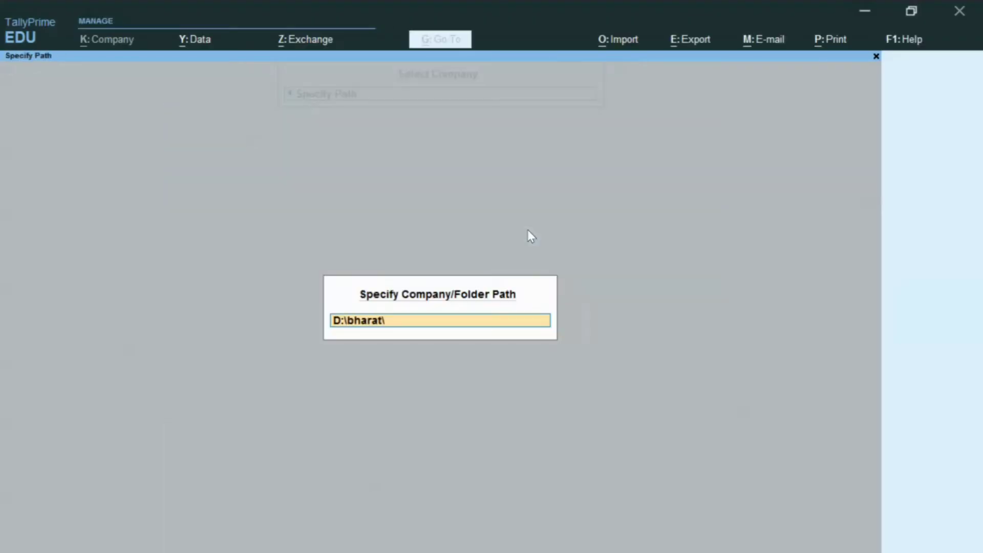
pyautogui.write('tally')
pyautogui.press('Return')
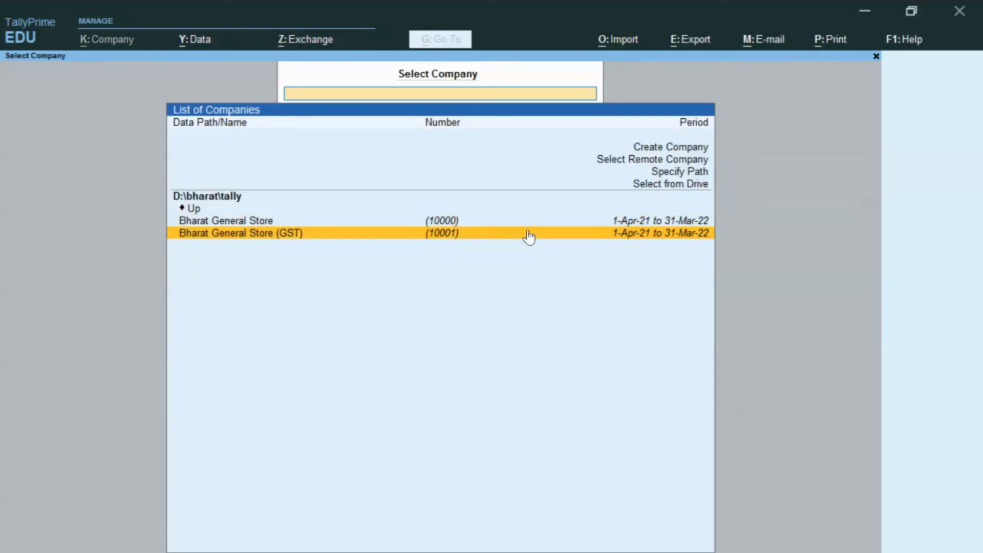
pyautogui.click(529, 235)
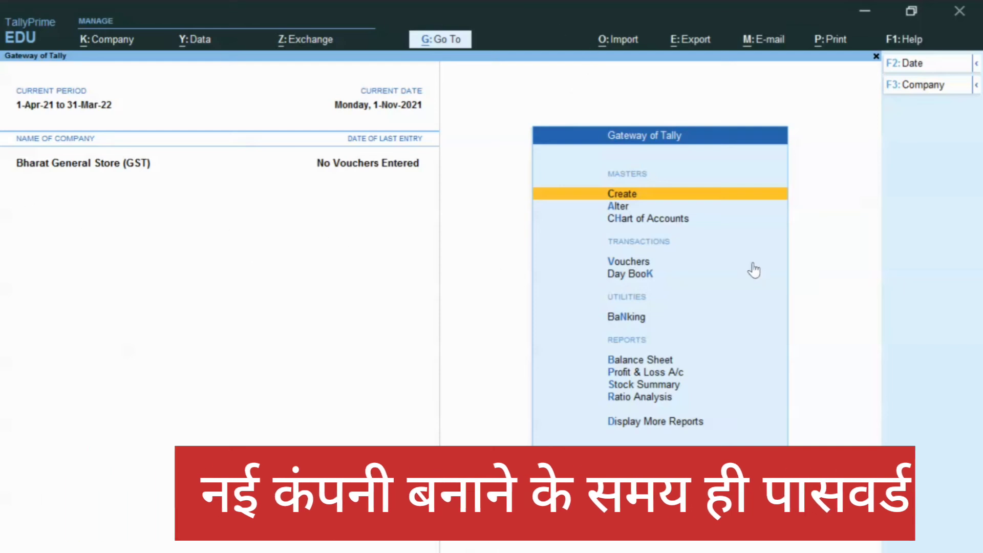
# - Start a new company named 'Bharat Store', correcting the misspelled name
pyautogui.hotkey('alt', 'k')
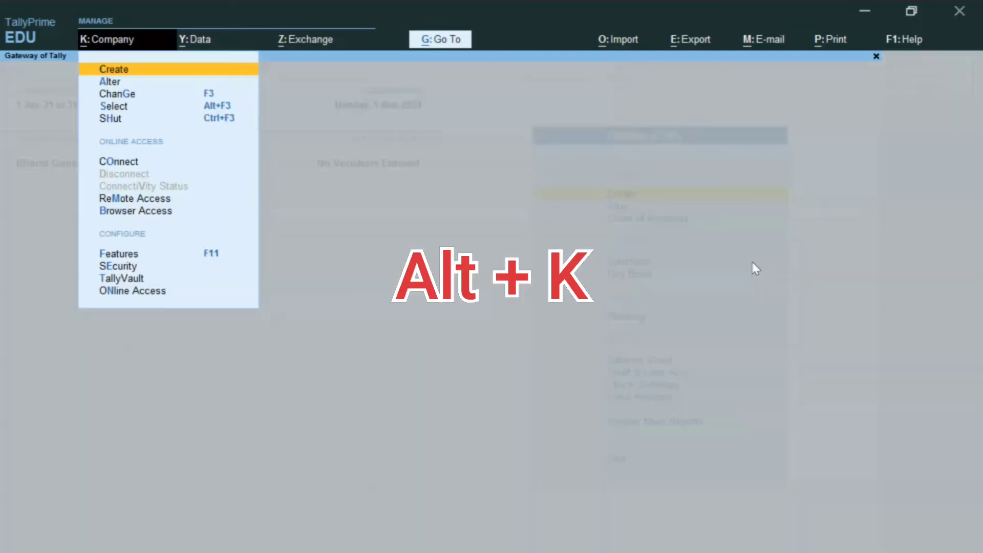
pyautogui.press('c')
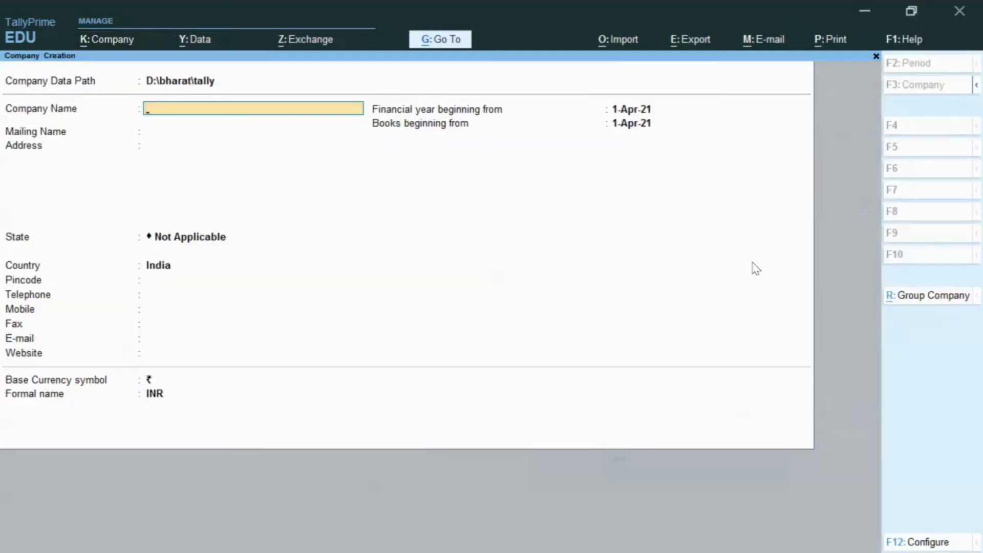
pyautogui.write('Bharat Store')
pyautogui.press('Return')
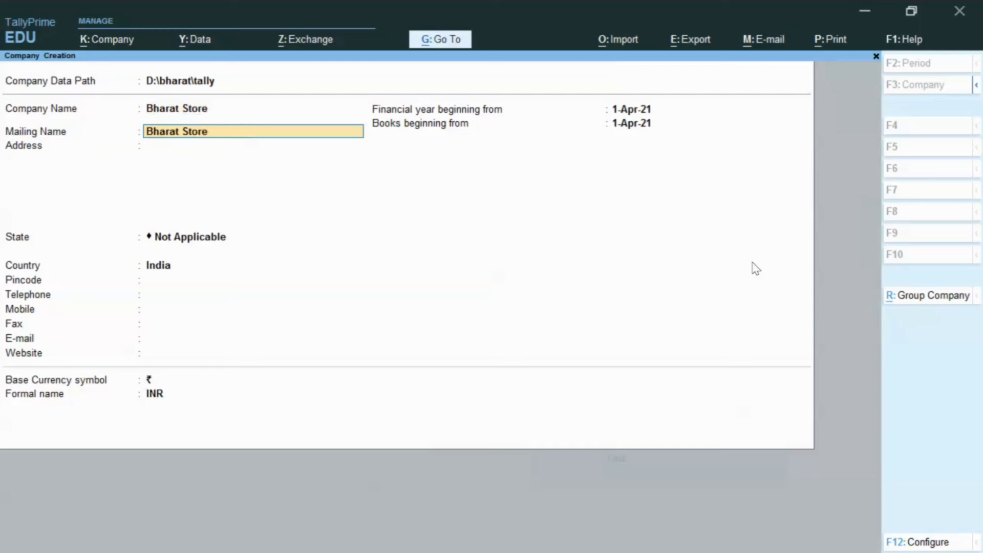
# - Keep the default mailing name, then enter the company address, state Bihar and pincode
pyautogui.press('Return')
pyautogui.write('B Kothi')
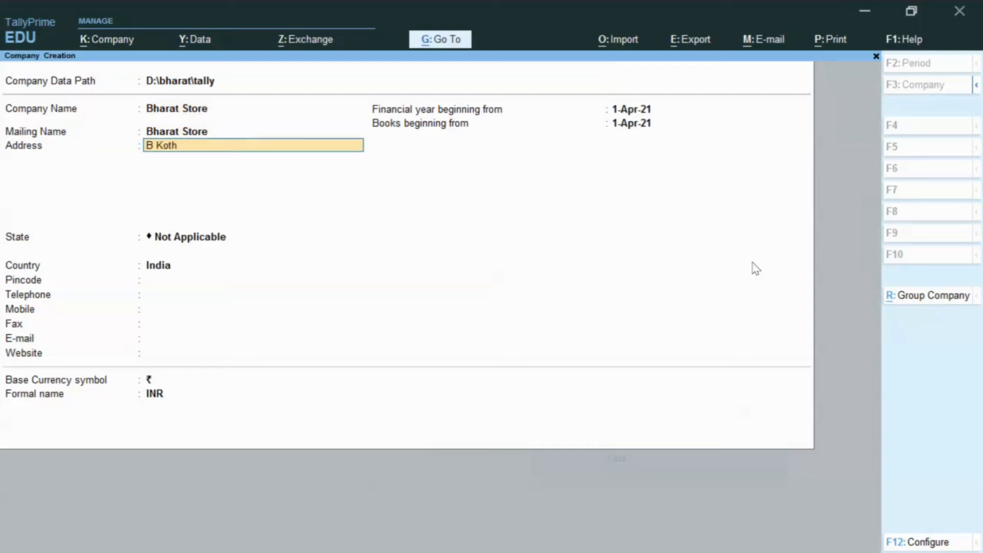
pyautogui.press('Return')
pyautogui.press('Return')
pyautogui.write('bi')
pyautogui.press('Return')
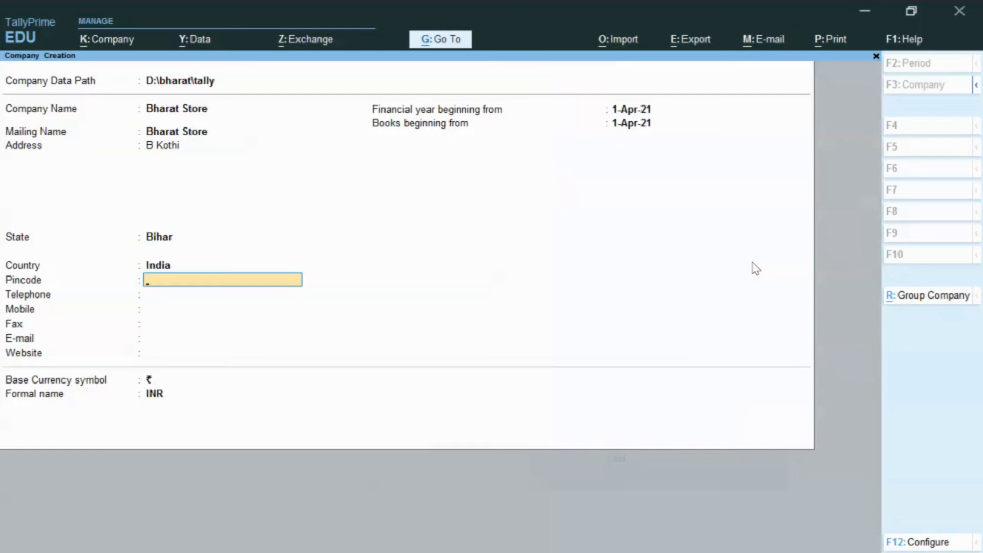
pyautogui.write('854203')
pyautogui.press('Return')
pyautogui.press('Return')
pyautogui.press('Return')
pyautogui.press('Return')
pyautogui.press('Return')
pyautogui.press('Return')
pyautogui.press('Return')
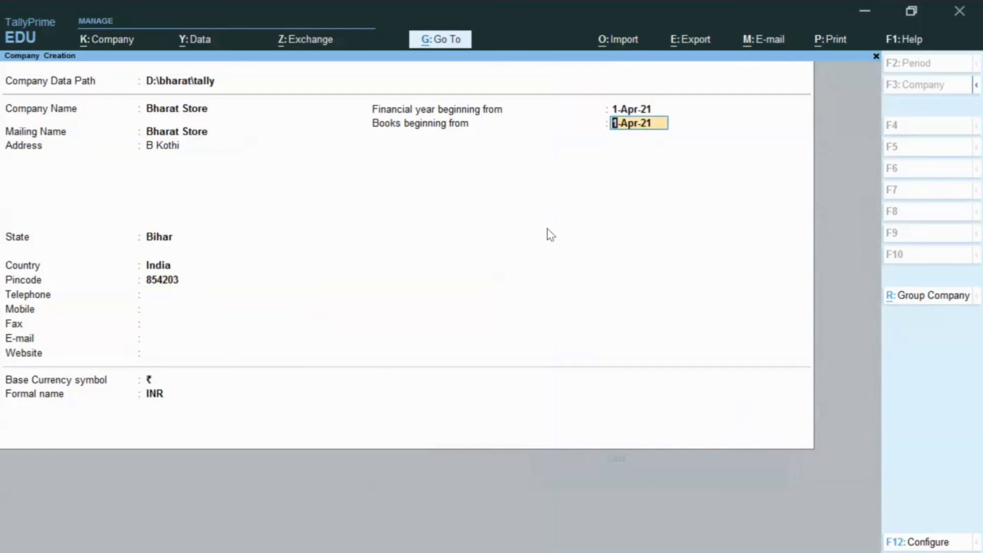
# - Enable Use User Access Control in the company creation configuration
pyautogui.click(903, 546)
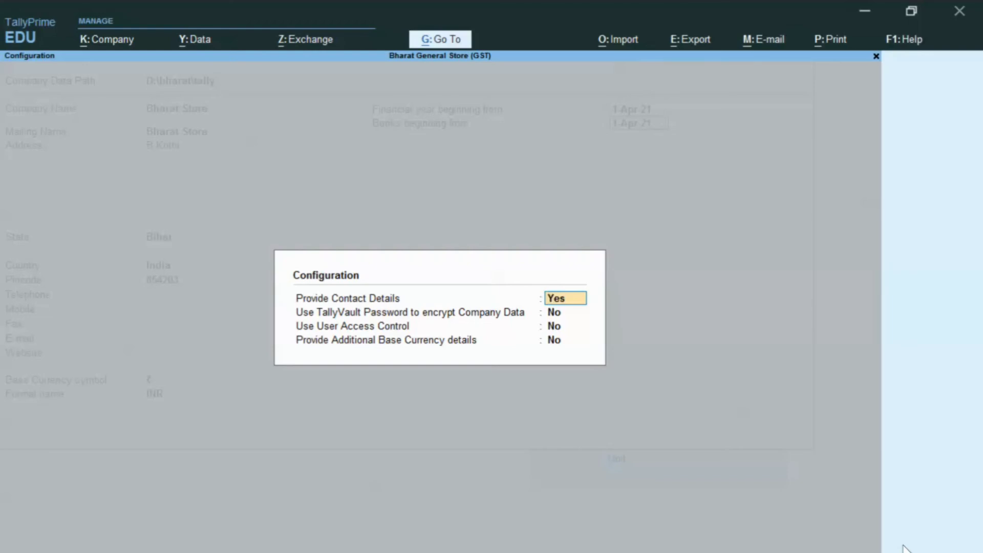
pyautogui.press('Return')
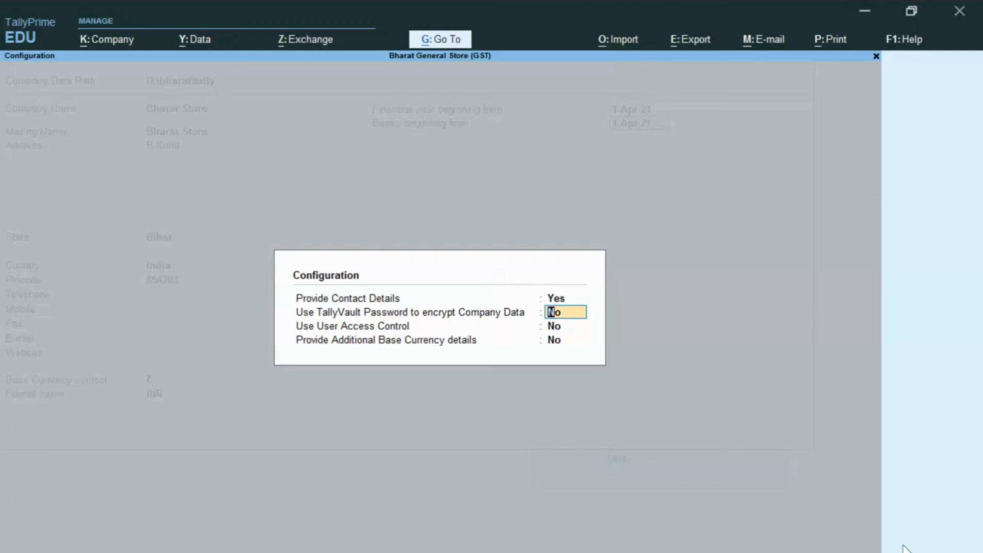
pyautogui.press('Return')
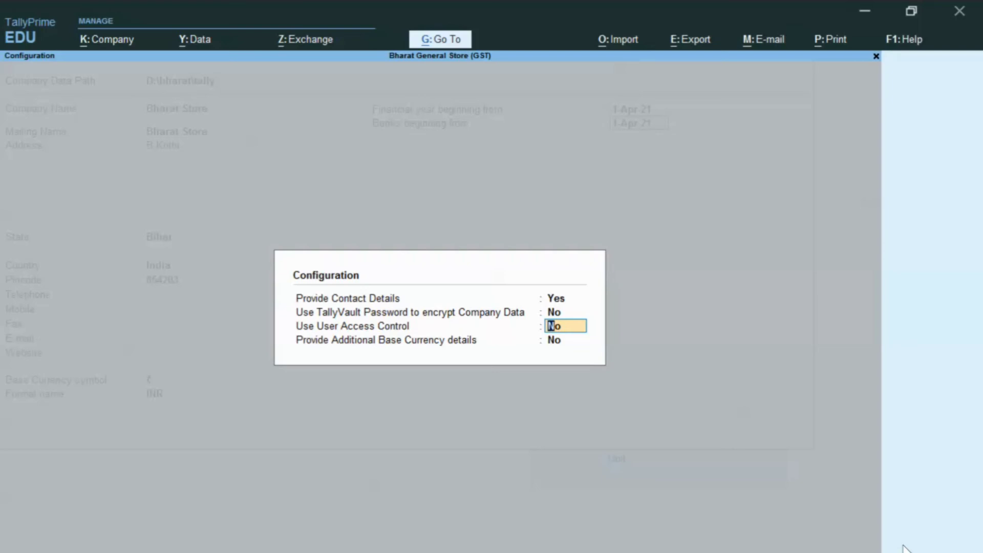
pyautogui.write('y')
pyautogui.press('Return')
pyautogui.press('Return')
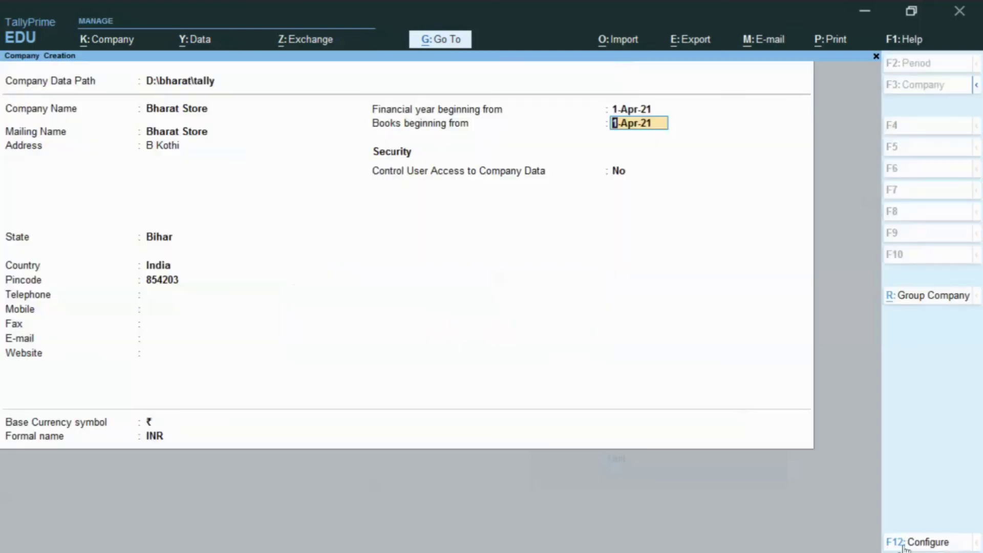
pyautogui.press('Return')
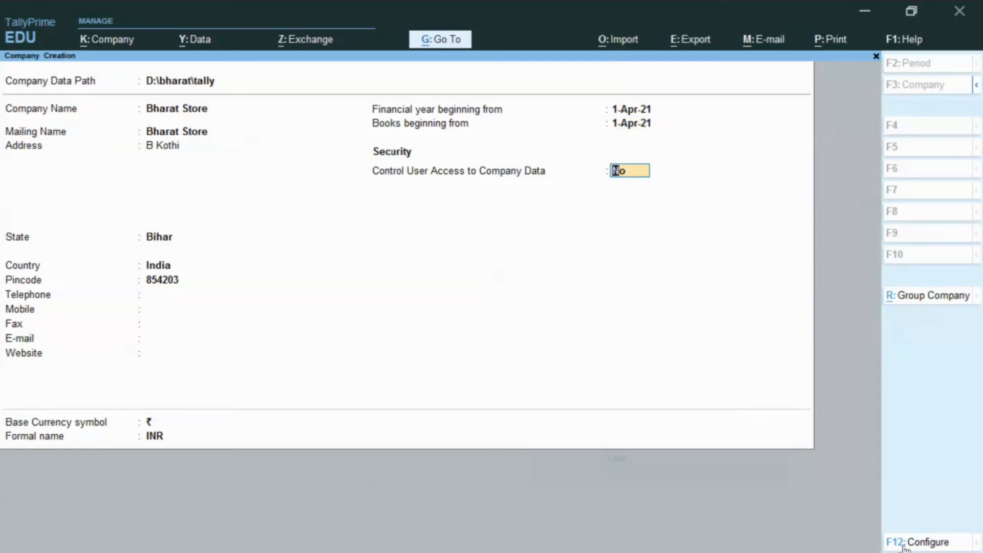
# - Set Control User Access to Yes and enter the administrator username
pyautogui.write('y')
pyautogui.press('Return')
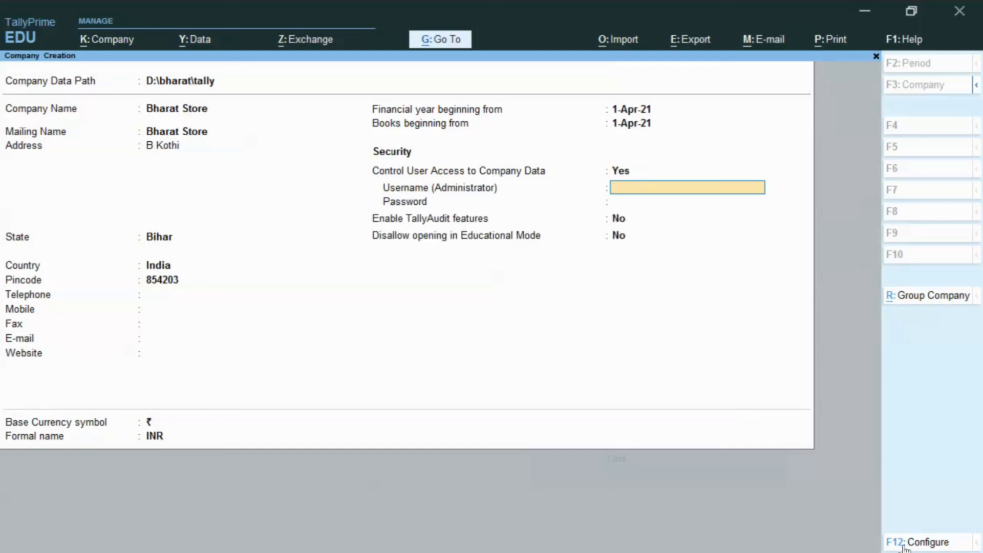
pyautogui.write('bharat')
pyautogui.press('Return')
# - Enter and confirm the administrator password, then dismiss the forgotten-password warning
pyautogui.write('123')
pyautogui.press('Return')
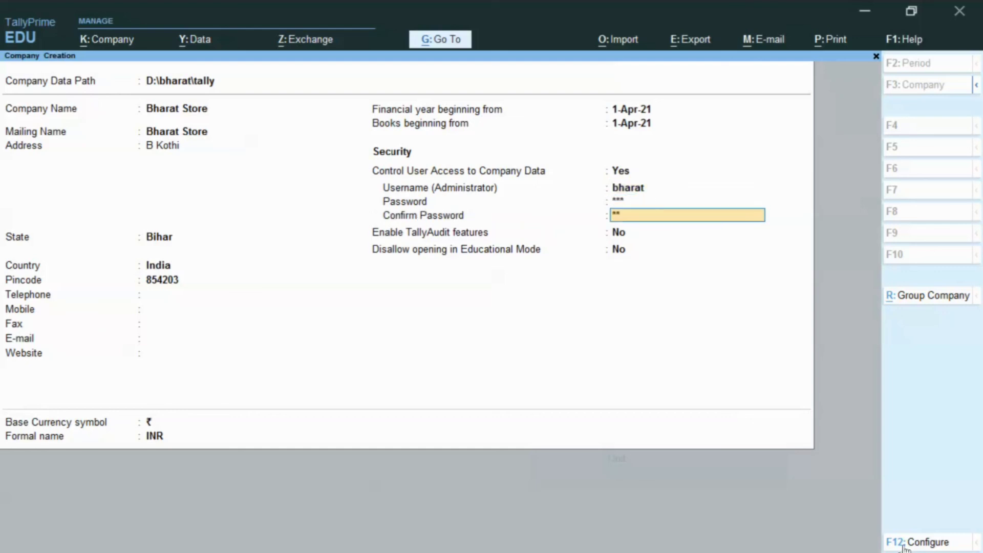
pyautogui.write('123')
pyautogui.press('Return')
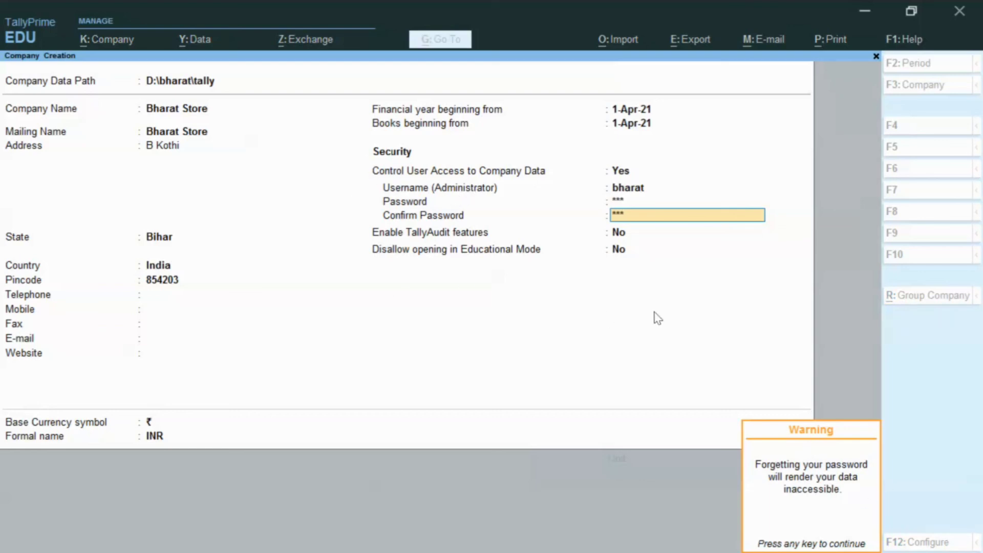
pyautogui.press('Return')
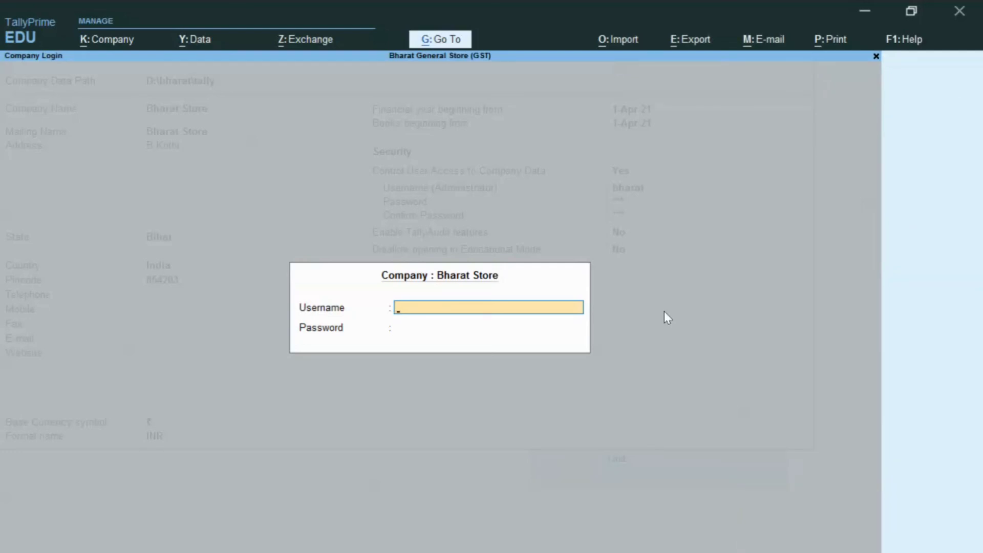
# - Log in to Bharat Store as the administrator and accept the default company features
pyautogui.write('bharat')
pyautogui.press('Return')
pyautogui.press('Return')
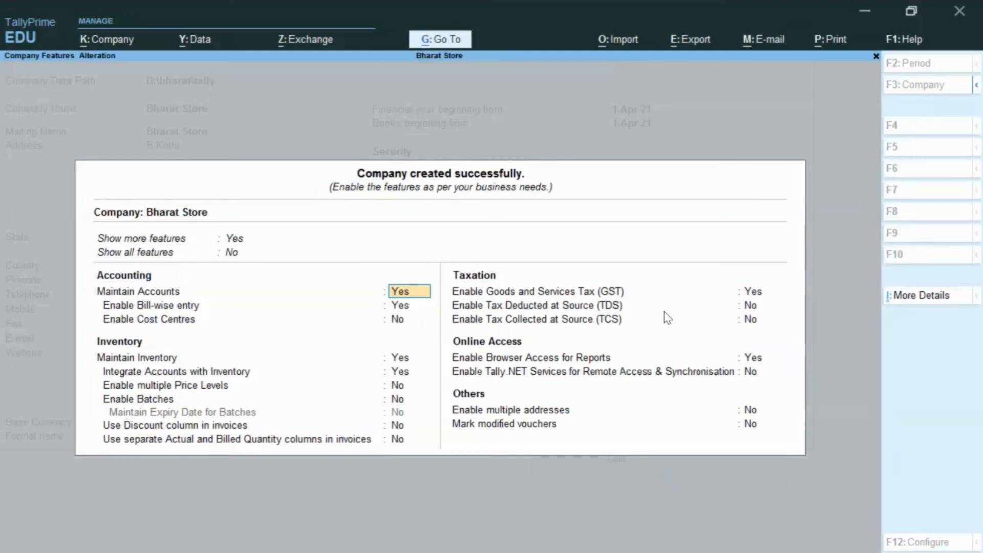
pyautogui.press('ctrl')
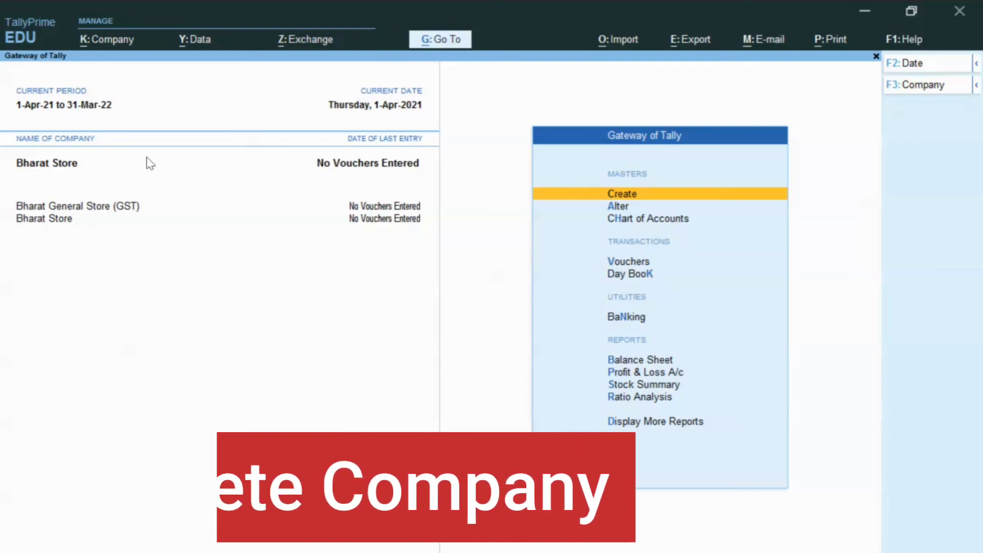
# - Open Bharat Store's company details for alteration
pyautogui.hotkey('alt', 'k')
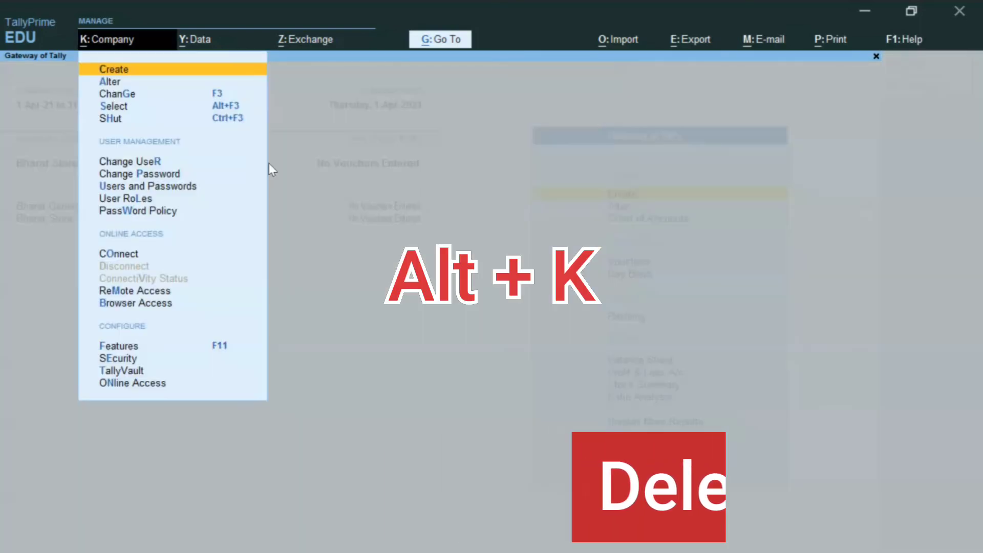
pyautogui.press('Down')
pyautogui.press('Return')
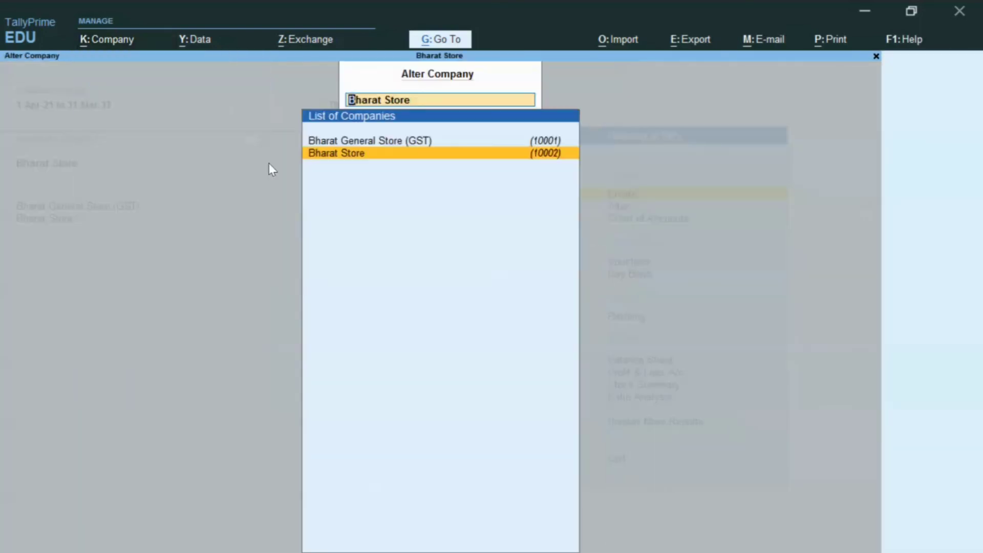
pyautogui.press('Up')
pyautogui.press('Down')
pyautogui.press('Return')
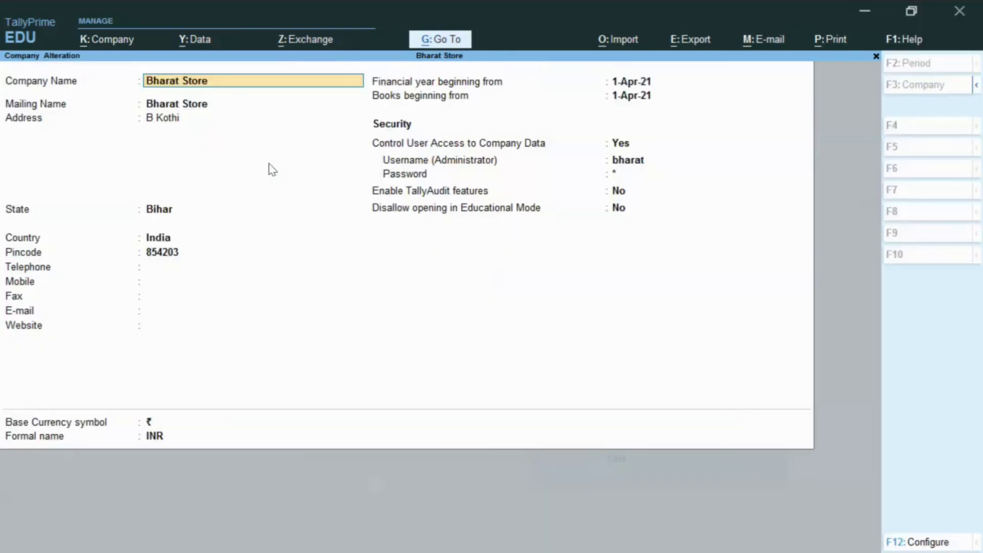
# - Delete Bharat Store, answering Yes to both confirmations
pyautogui.hotkey('alt', 'd')
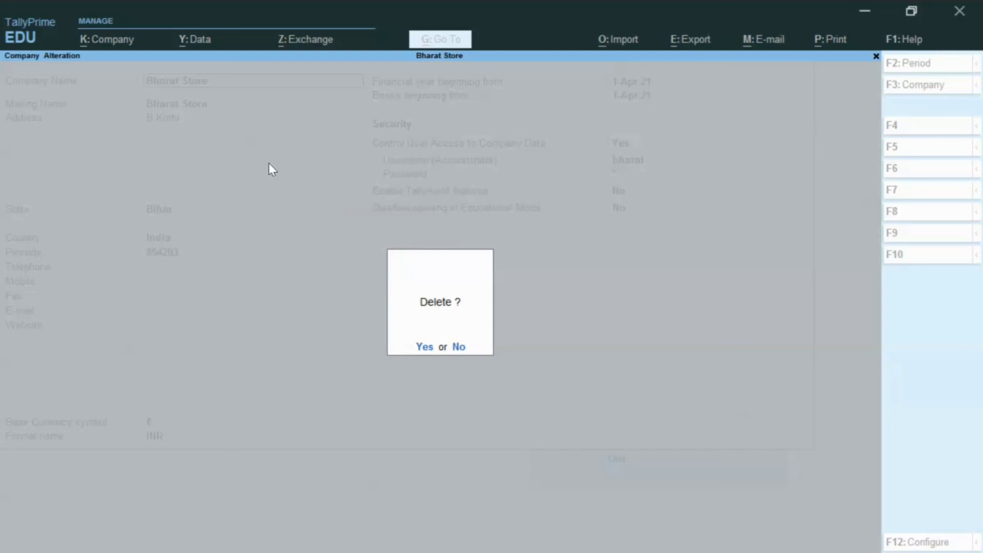
pyautogui.press('y')
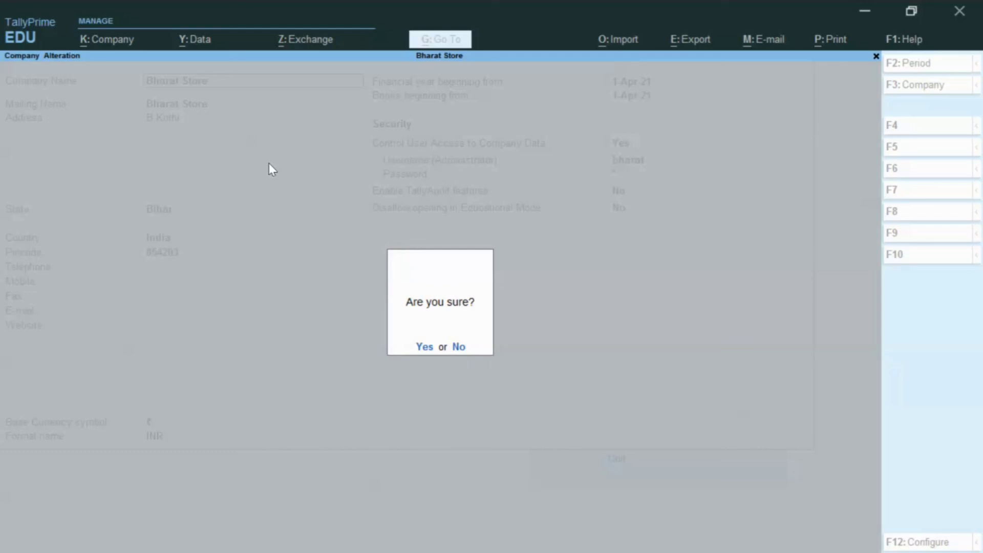
pyautogui.press('y')
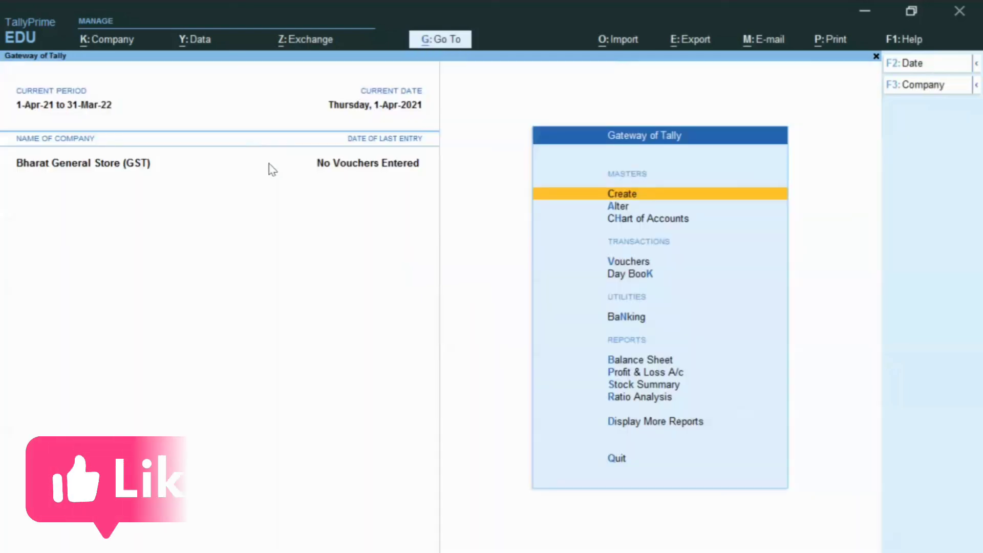